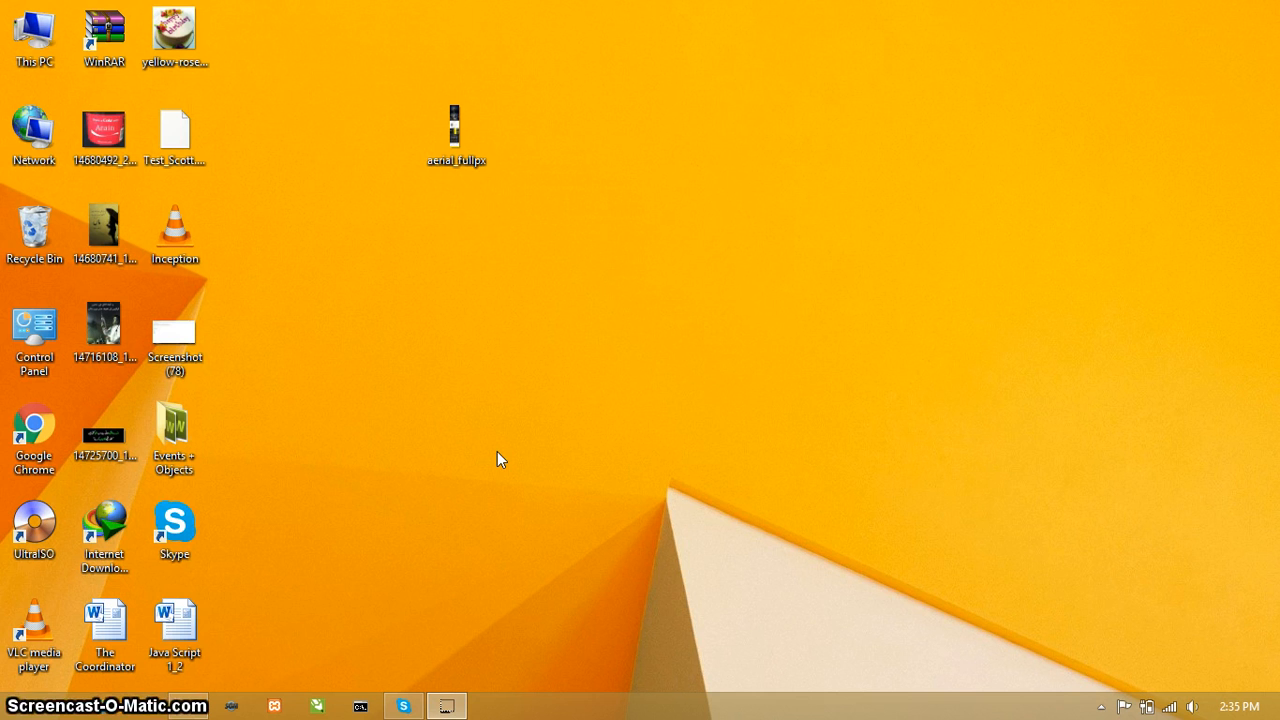
pyautogui.rightClick(576, 241)
pyautogui.click(636, 291)
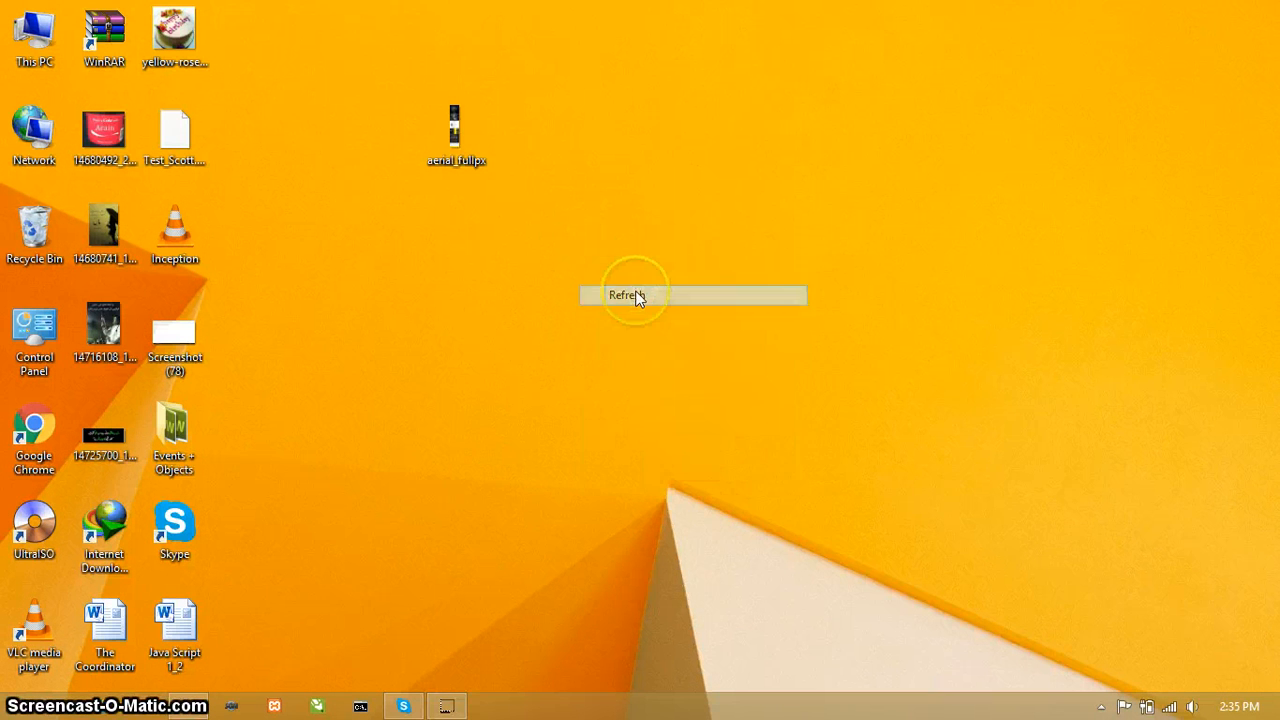
# Step: Search the installed apps for "sql", launch SQL Plus to view its login prompt, and close its window
pyautogui.click(12, 710)
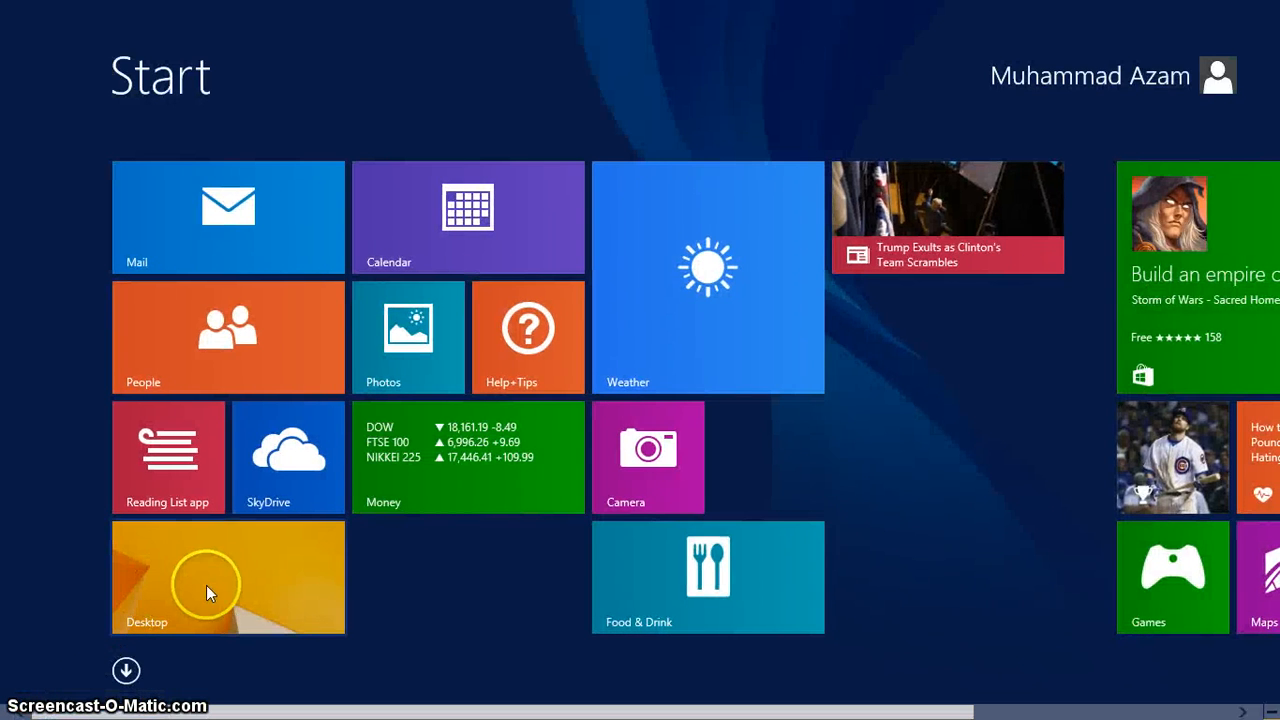
pyautogui.click(124, 670)
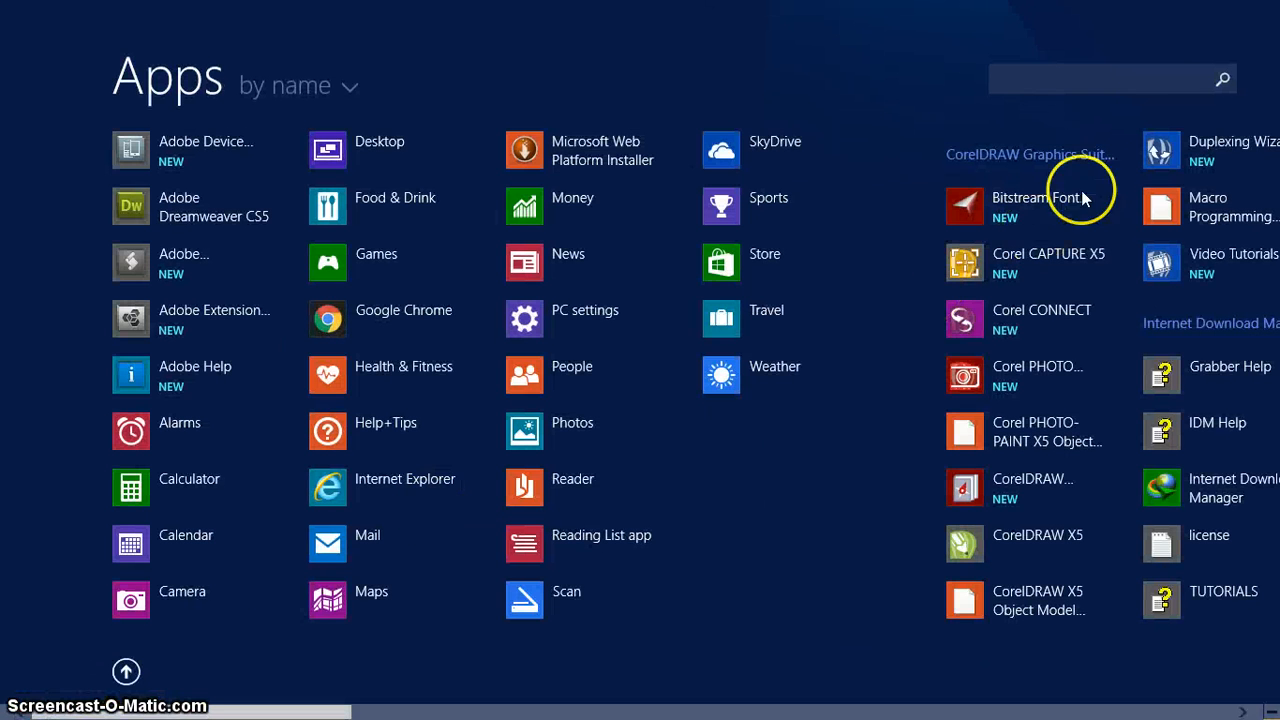
pyautogui.click(1156, 80)
pyautogui.write('sql')
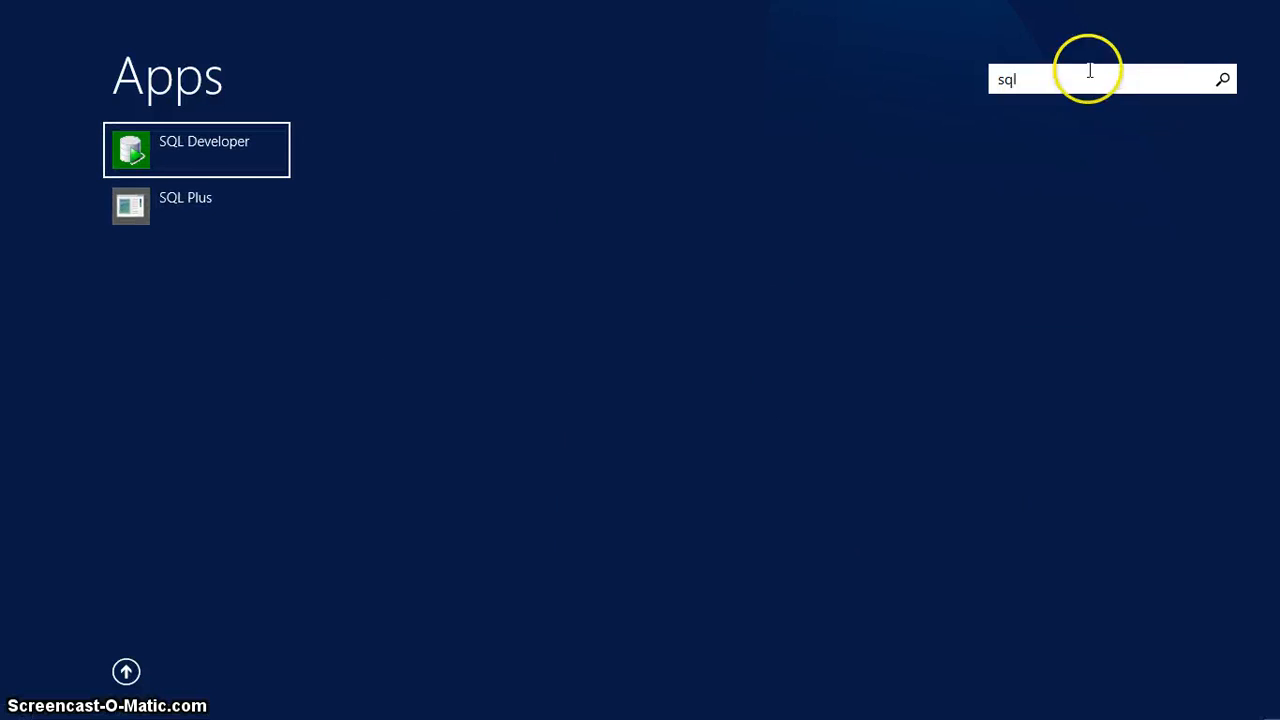
pyautogui.click(211, 211)
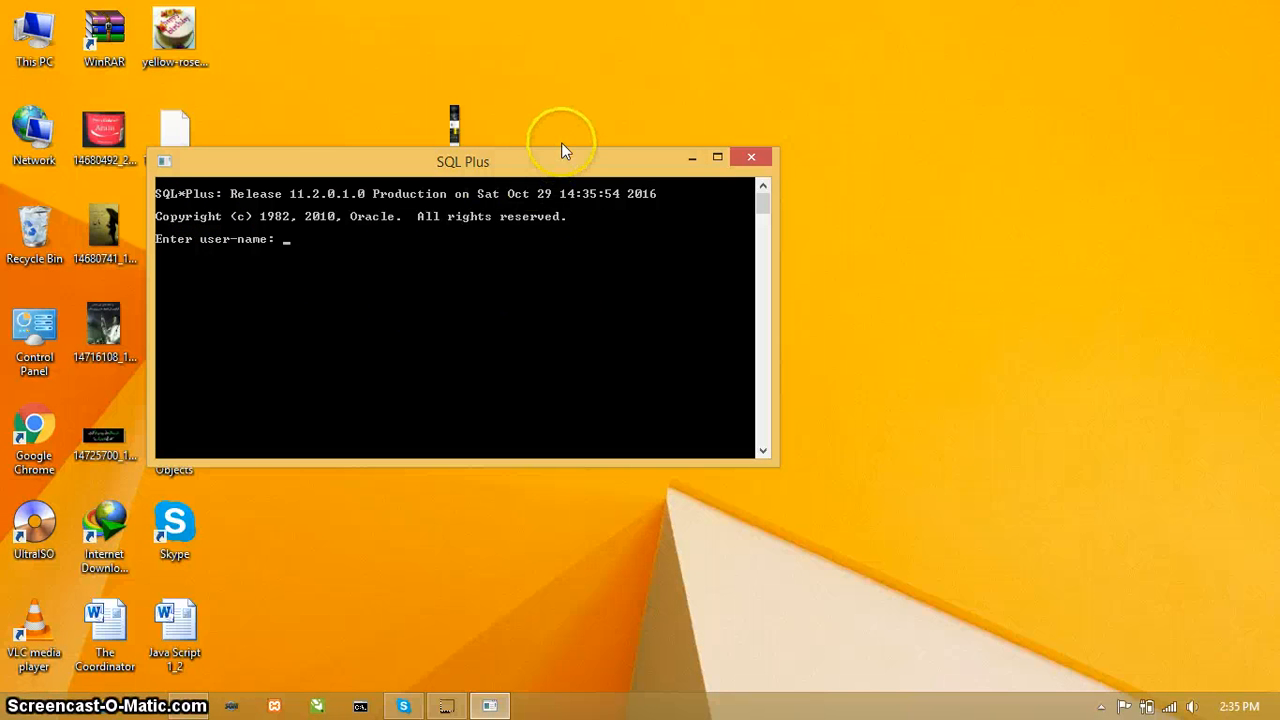
pyautogui.moveTo(554, 160); pyautogui.dragTo(741, 78)
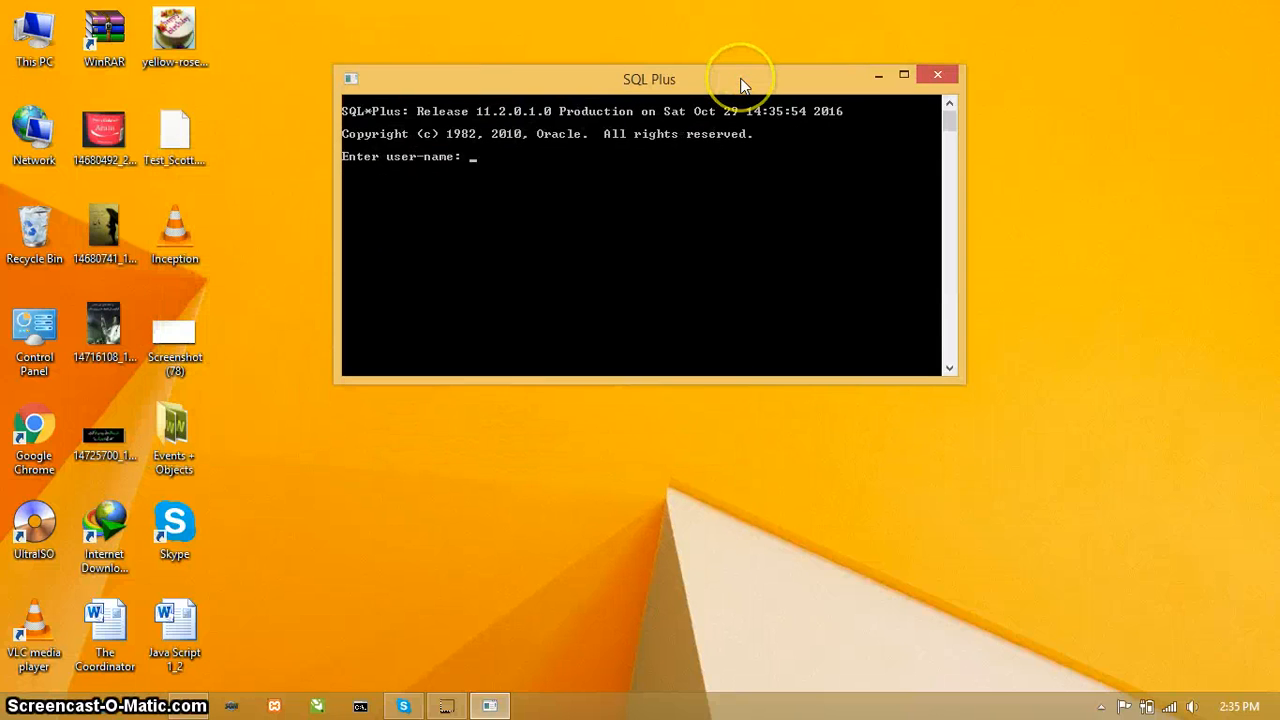
pyautogui.click(603, 243)
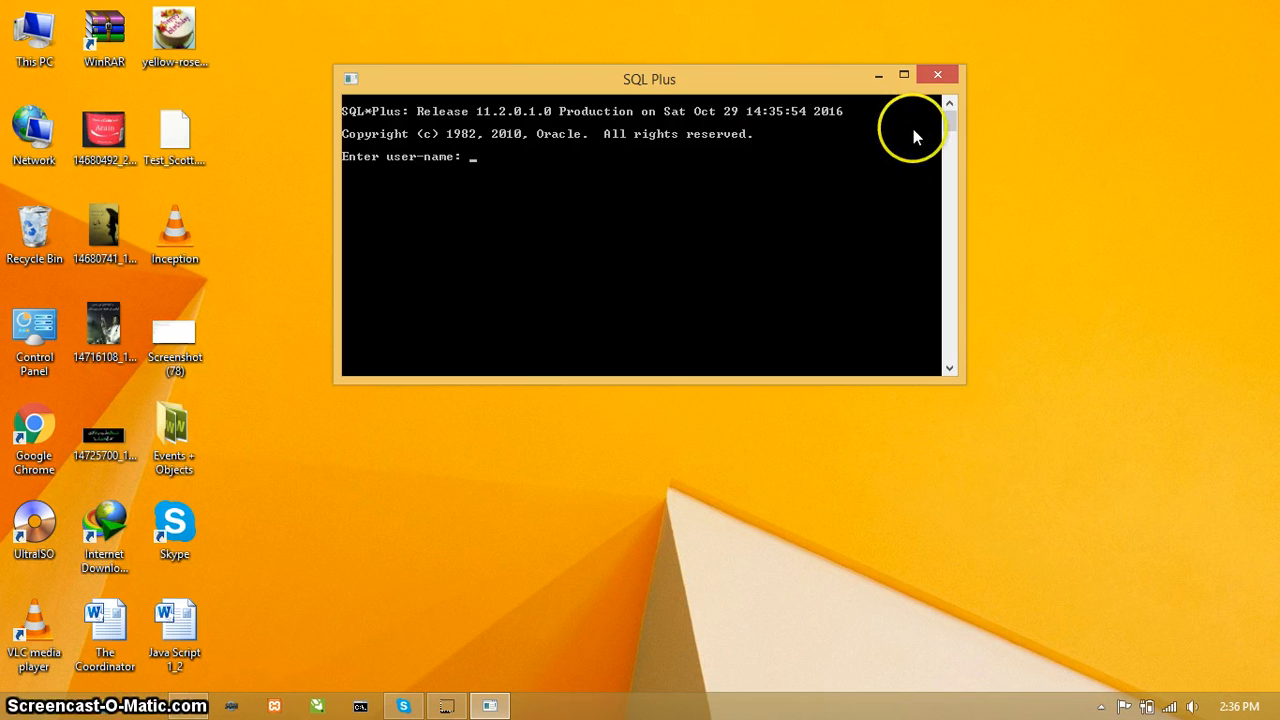
pyautogui.click(928, 80)
pyautogui.rightClick(695, 183)
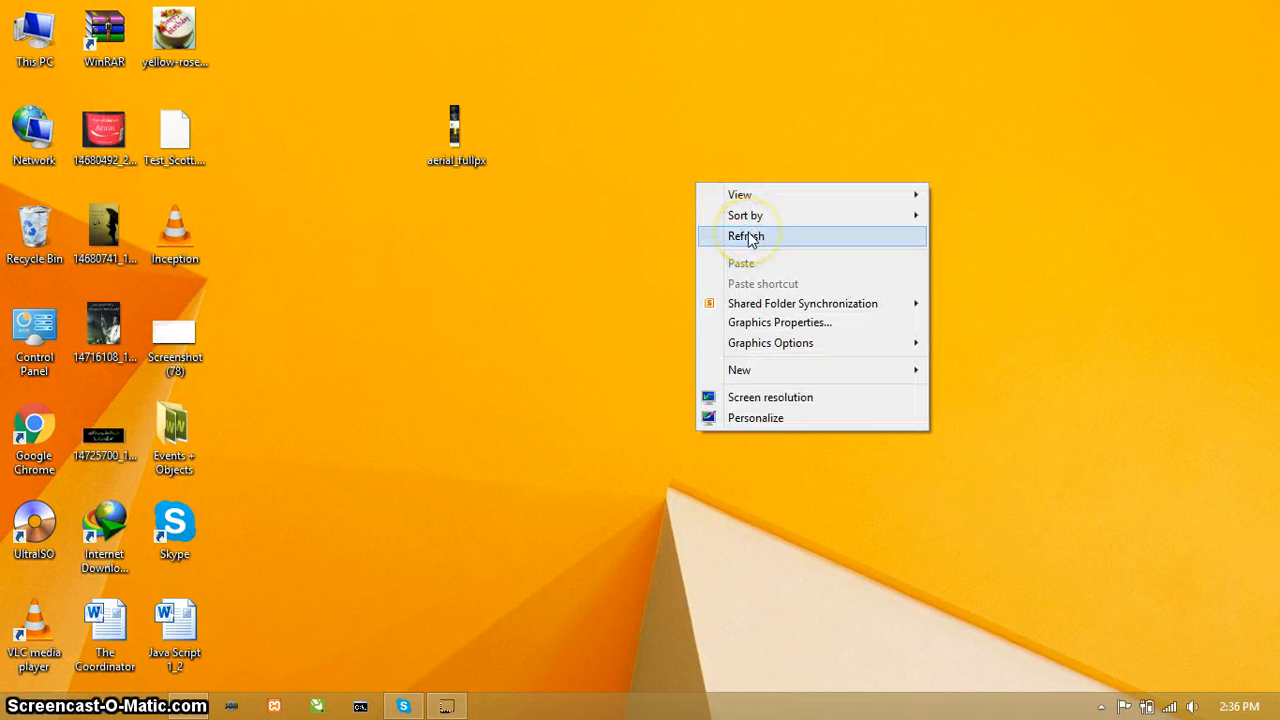
pyautogui.click(748, 234)
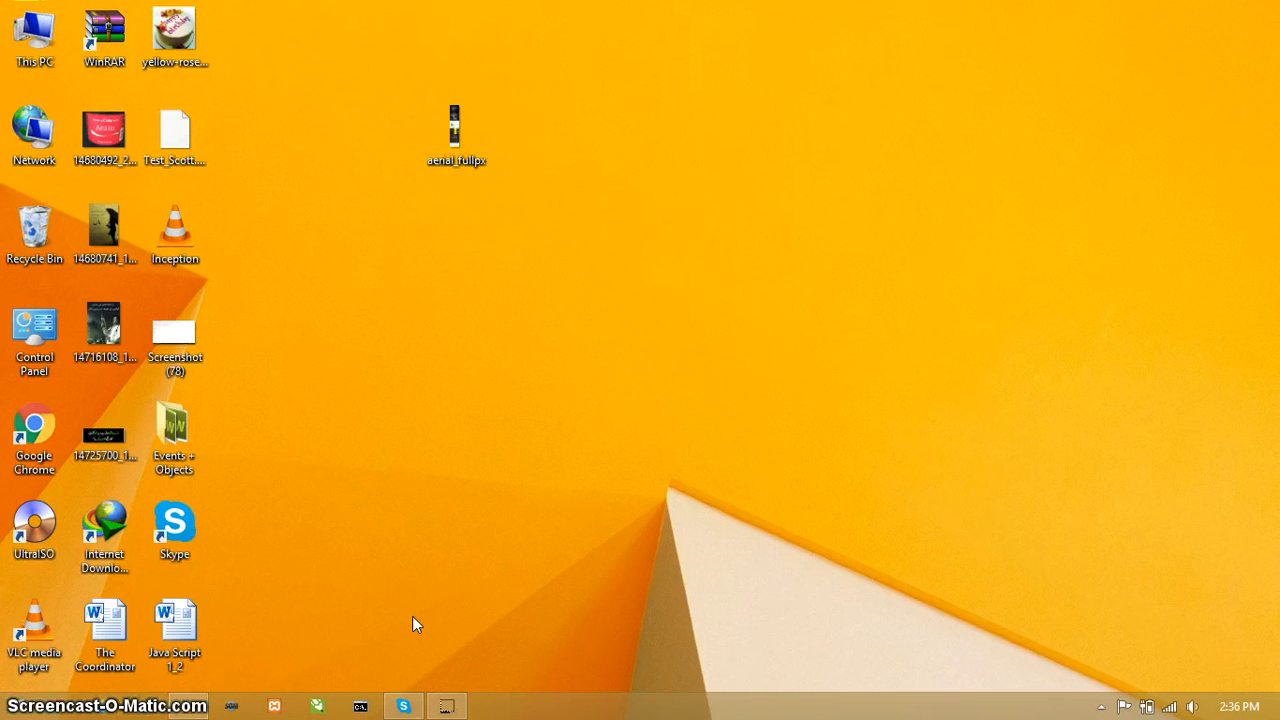
# Step: Browse Local Disk (E:) through GC UNIVERSITY, 5th Semster and the instructor's folder to open the Oracle Developer folder
pyautogui.doubleClick(50, 33)
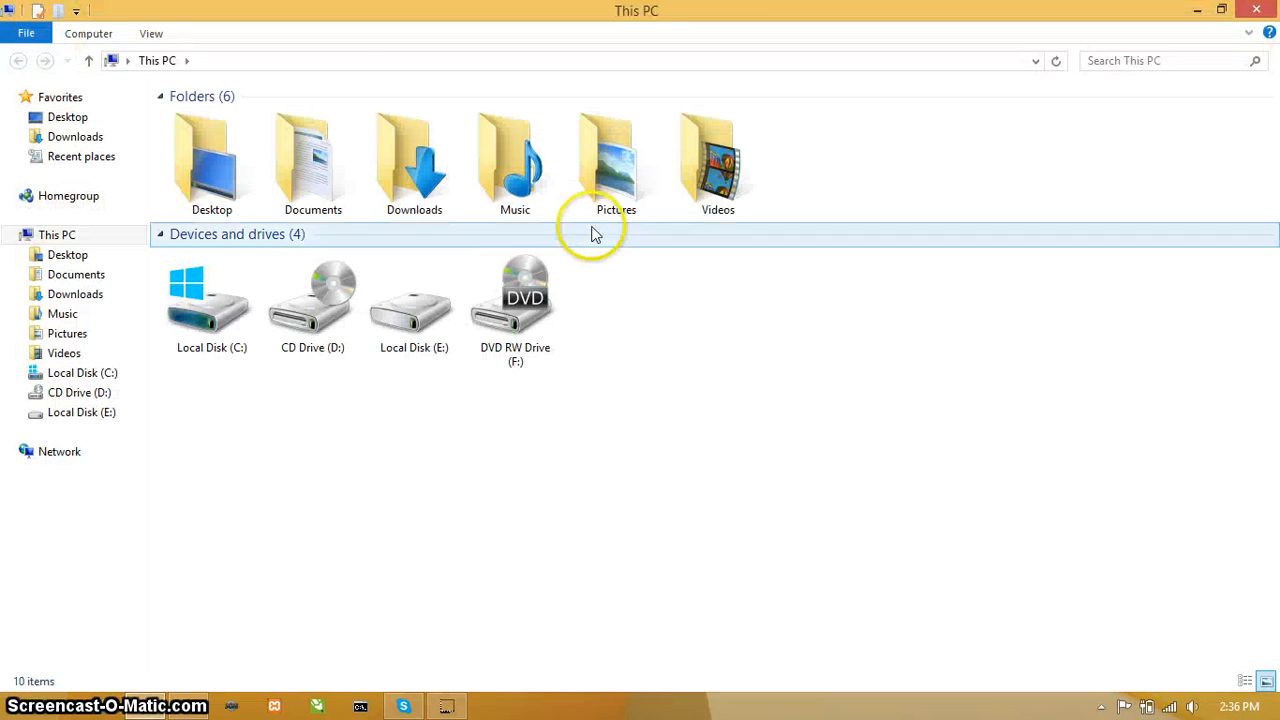
pyautogui.doubleClick(412, 300)
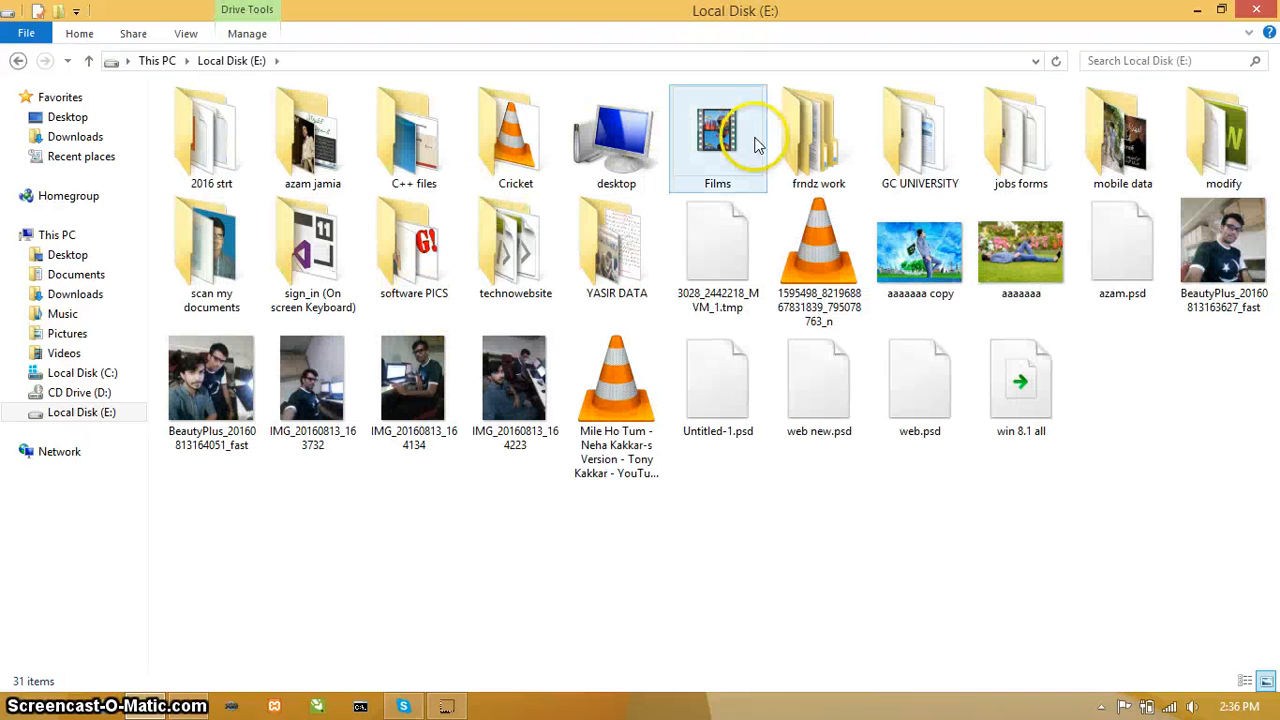
pyautogui.click(916, 143)
pyautogui.doubleClick(916, 143)
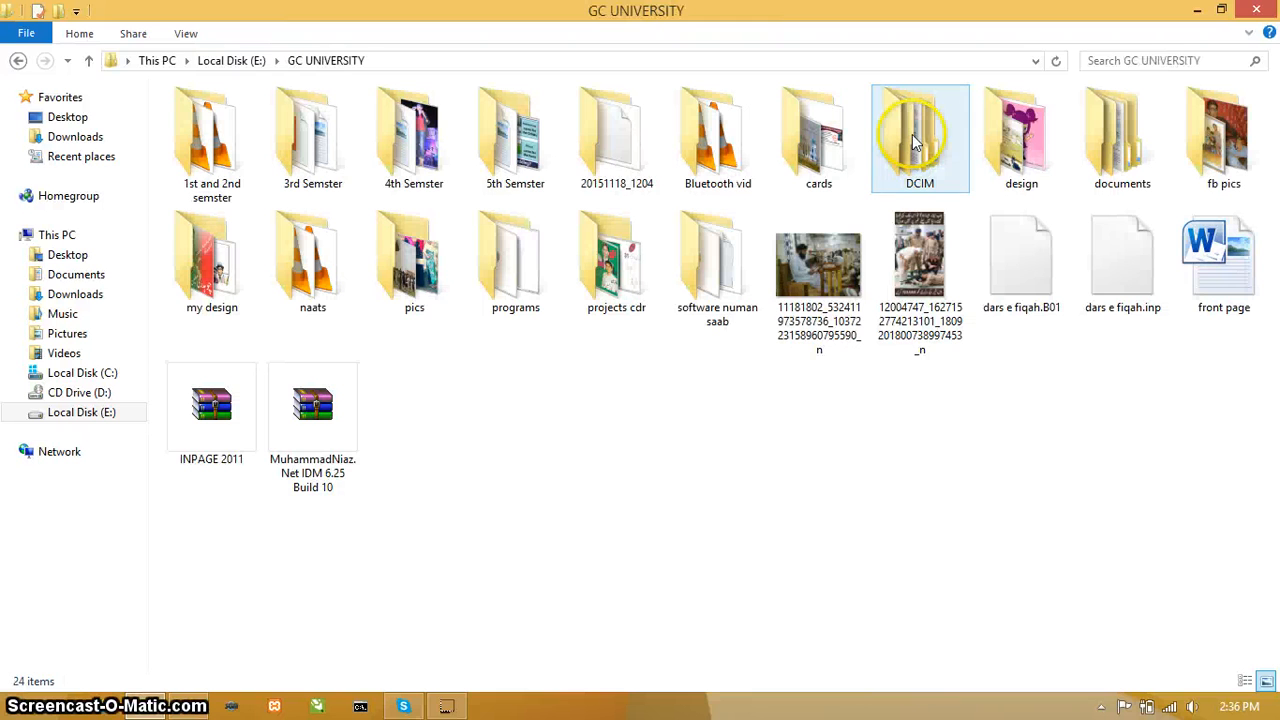
pyautogui.doubleClick(517, 150)
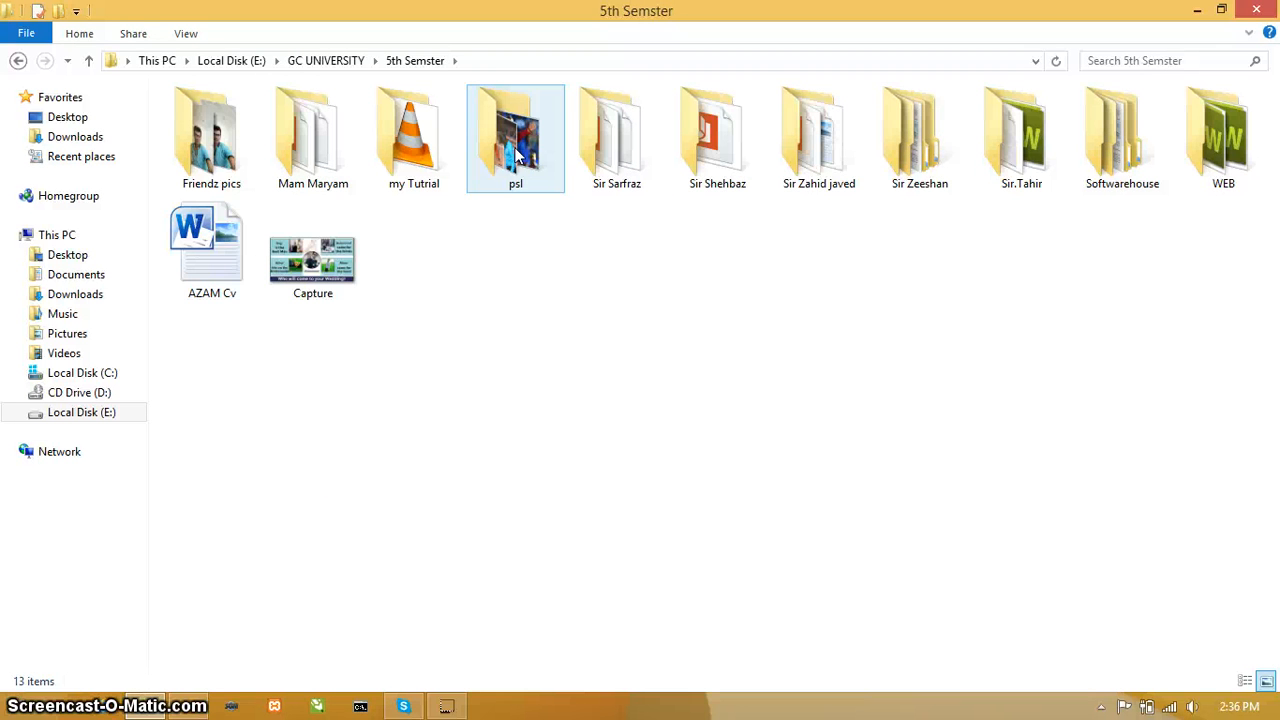
pyautogui.doubleClick(818, 158)
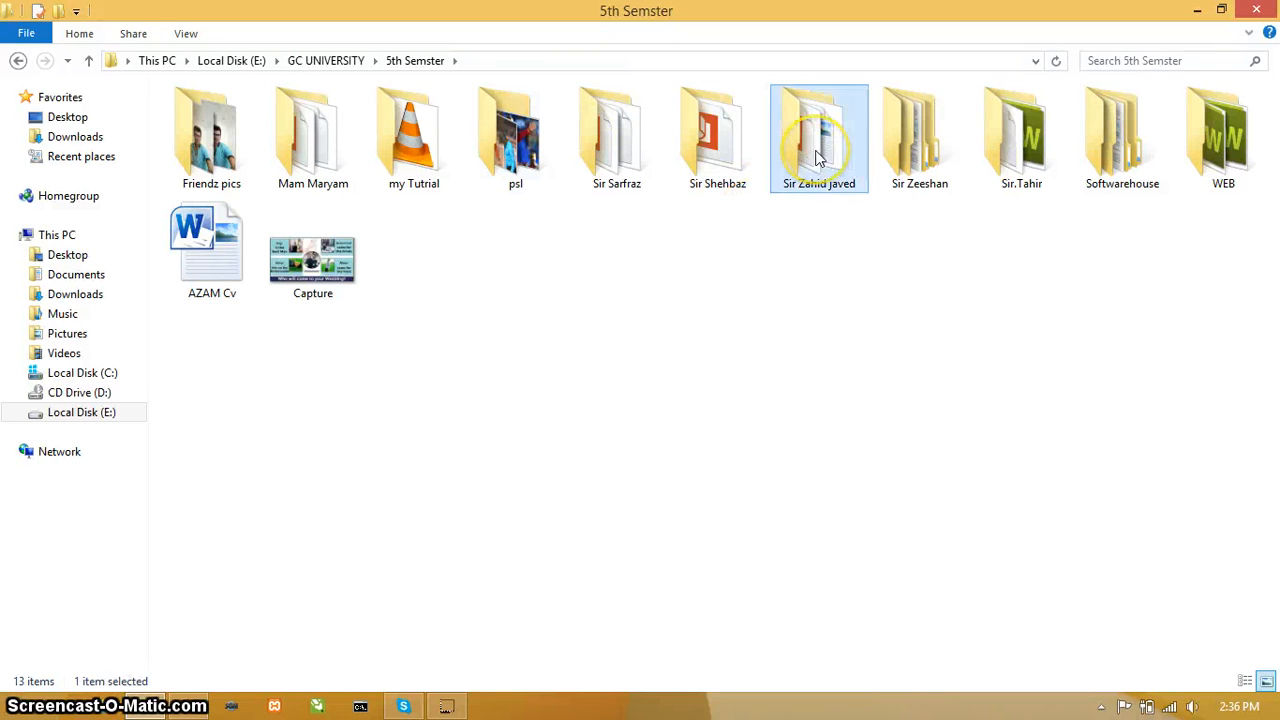
pyautogui.click(243, 141)
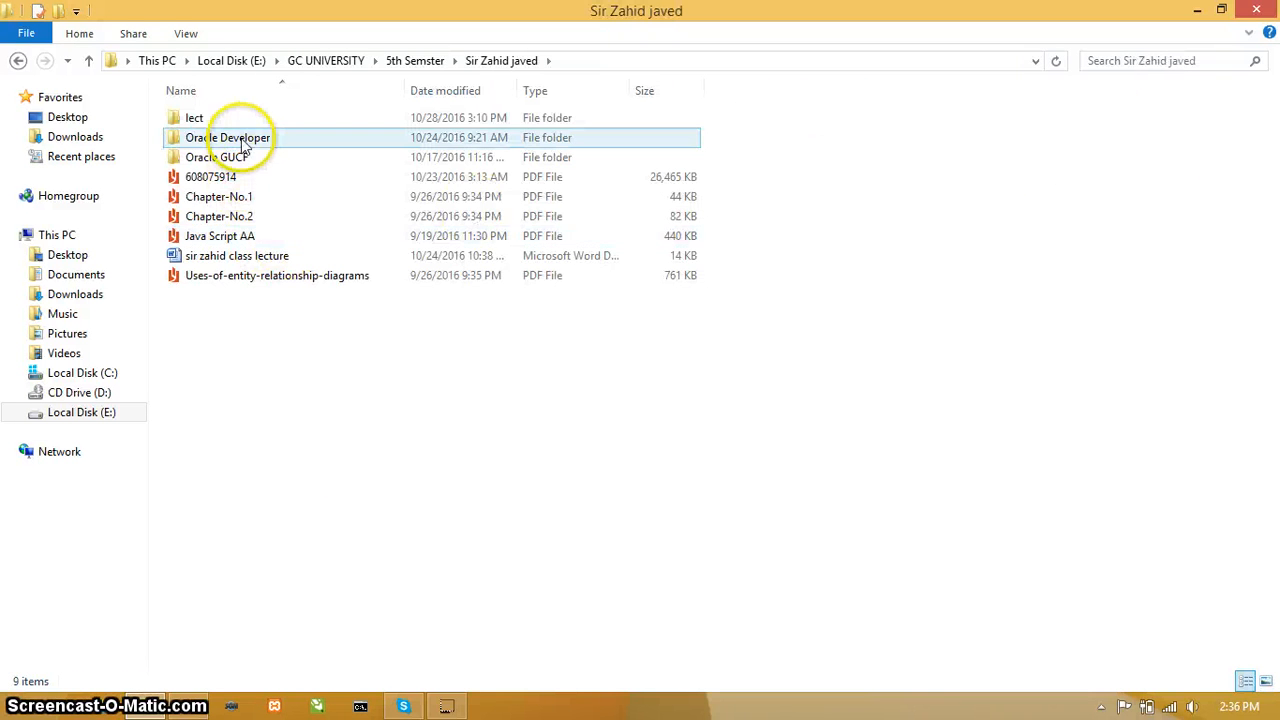
pyautogui.doubleClick(243, 141)
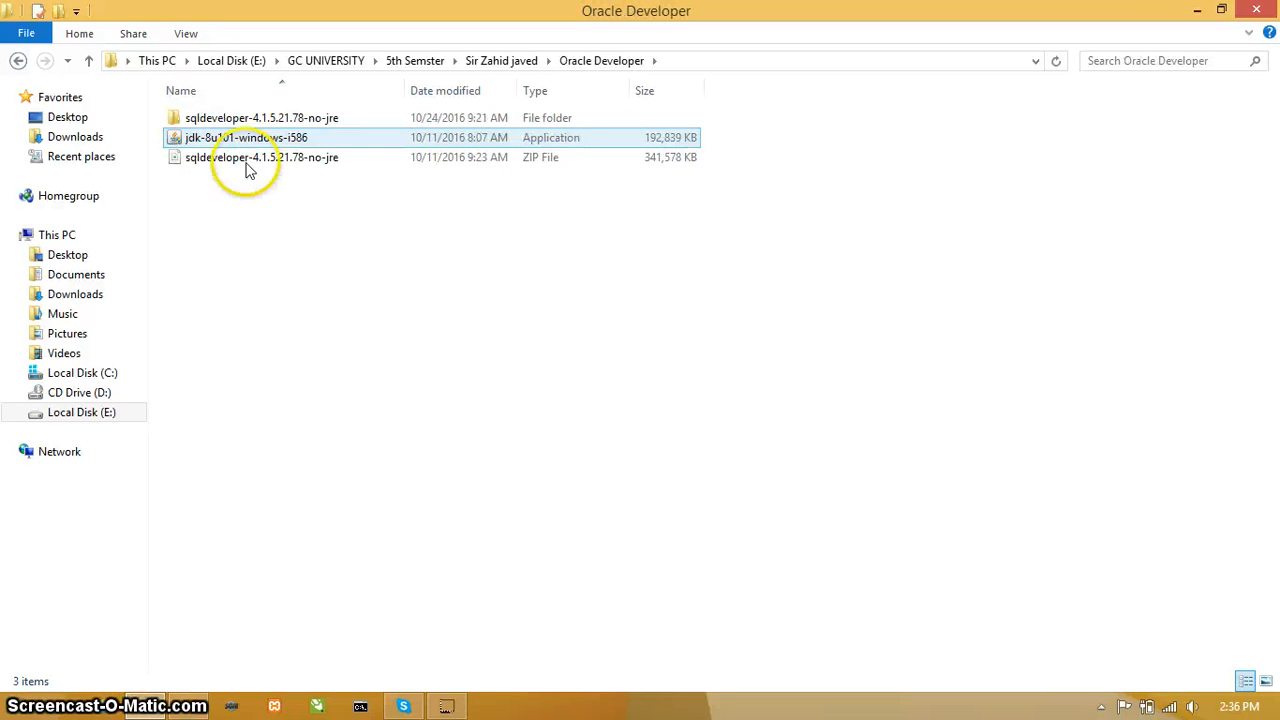
# Step: Examine the jdk-8u101-windows-i586 installer, the sqldeveloper-4.1.5.21.78-no-jre ZIP file and the extracted folder of the same name
pyautogui.click(243, 186)
pyautogui.click(240, 160)
pyautogui.click(237, 120)
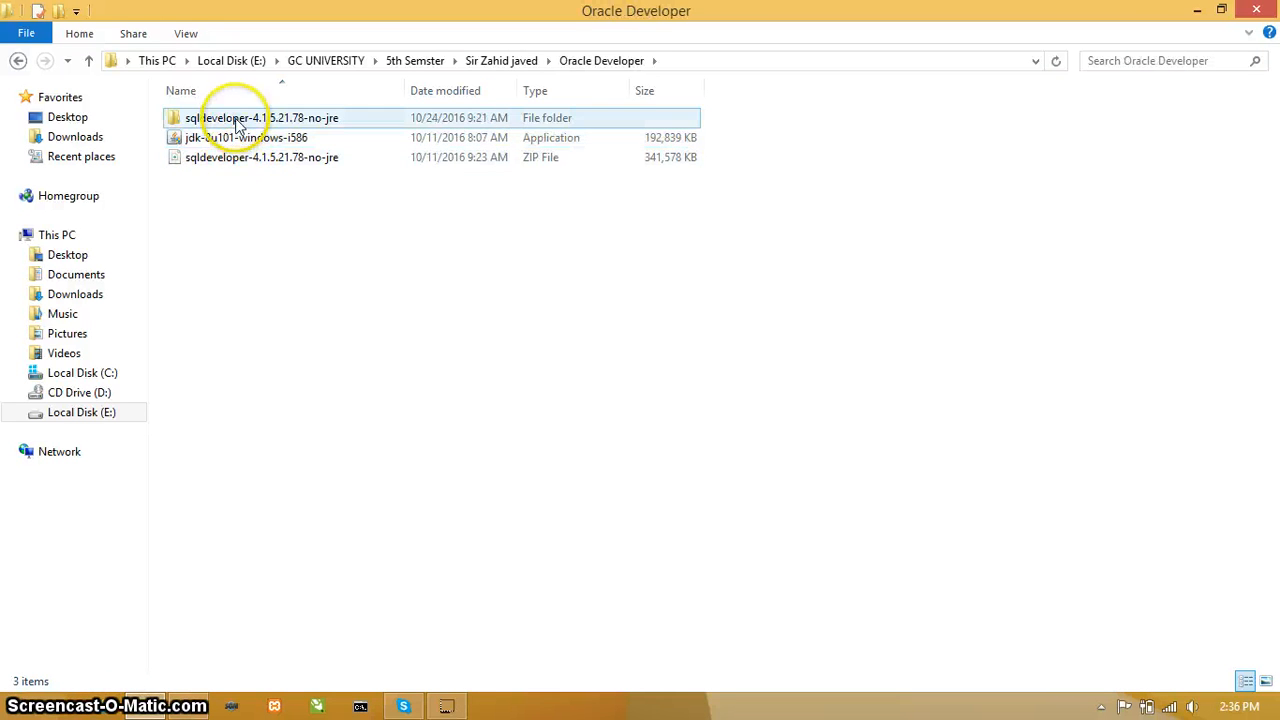
pyautogui.click(220, 140)
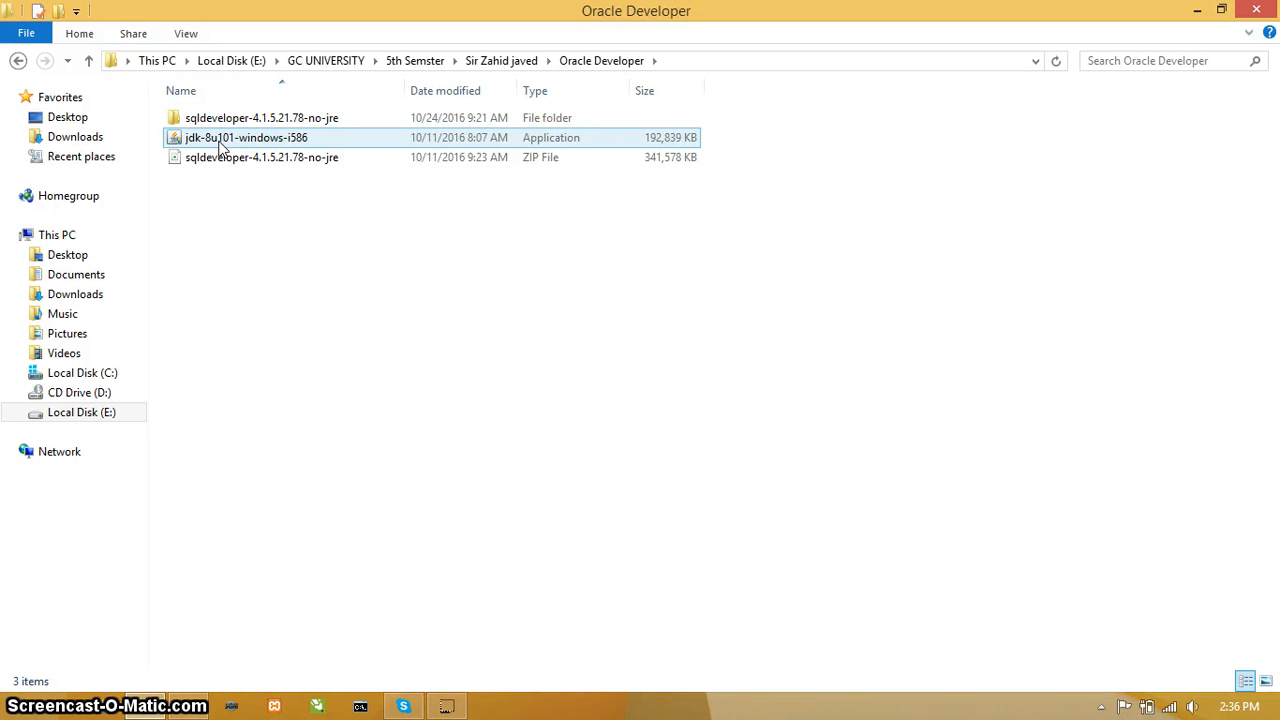
pyautogui.click(296, 257)
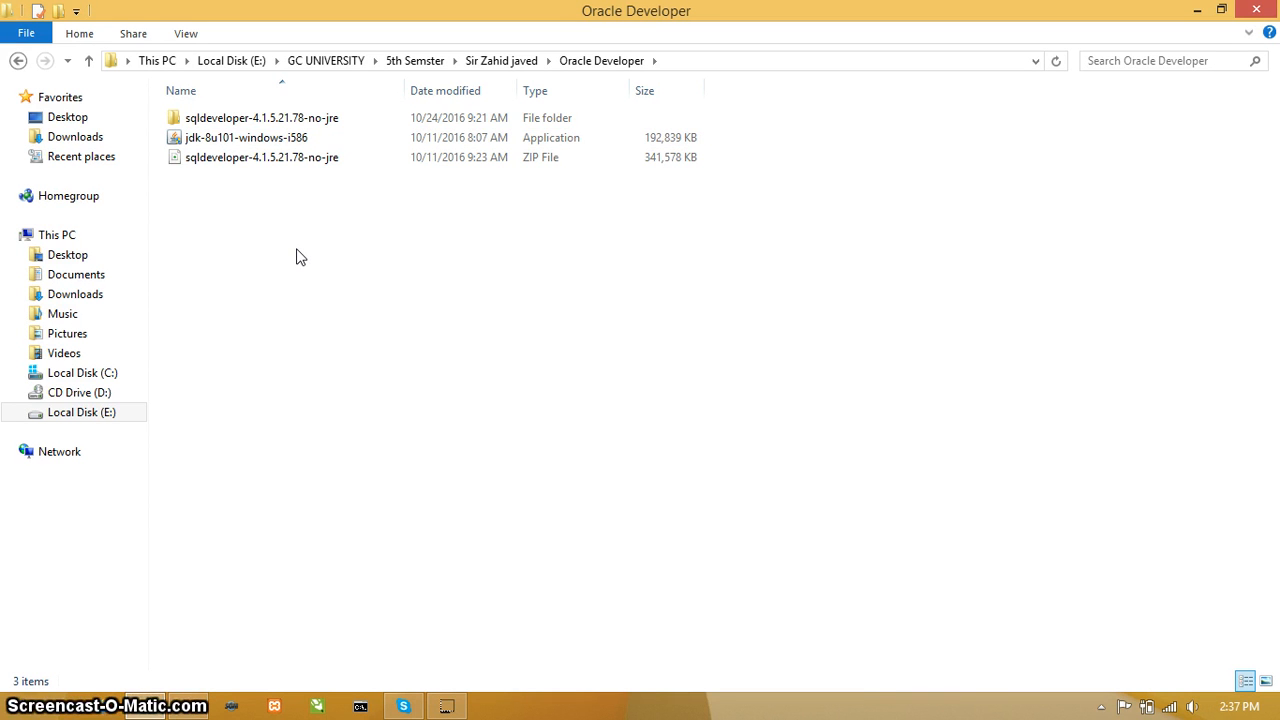
pyautogui.click(246, 142)
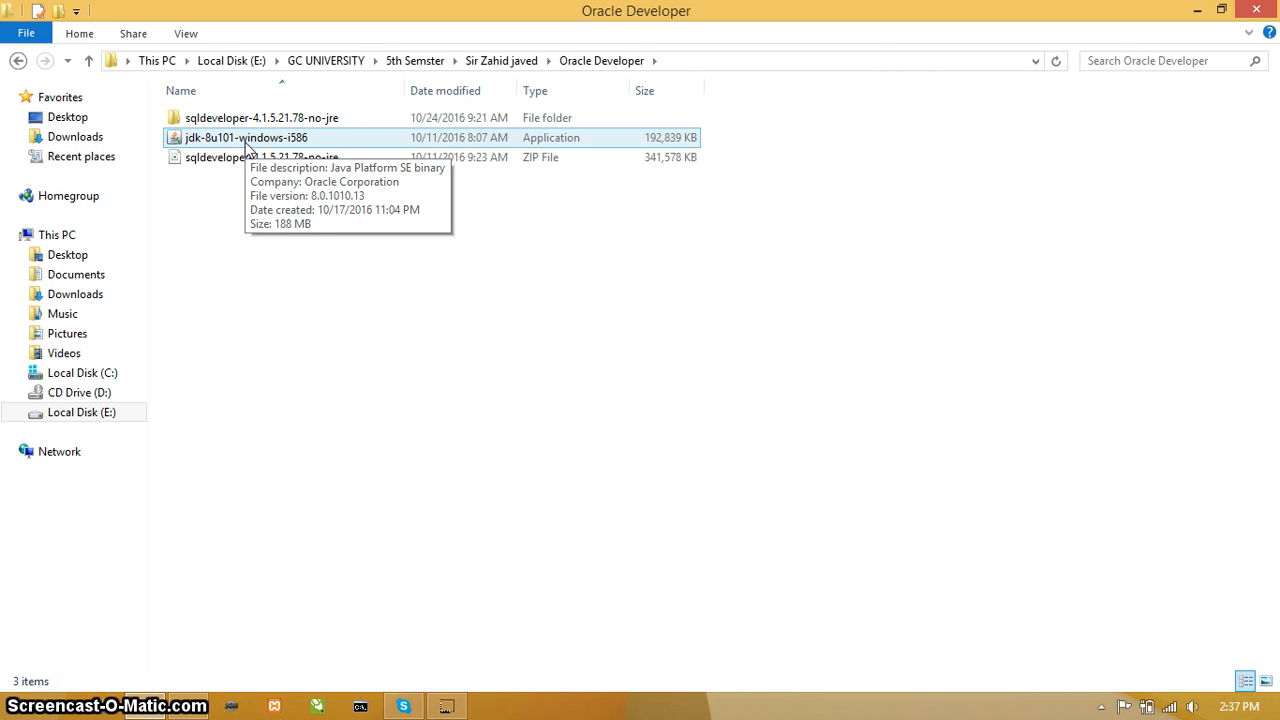
pyautogui.click(222, 160)
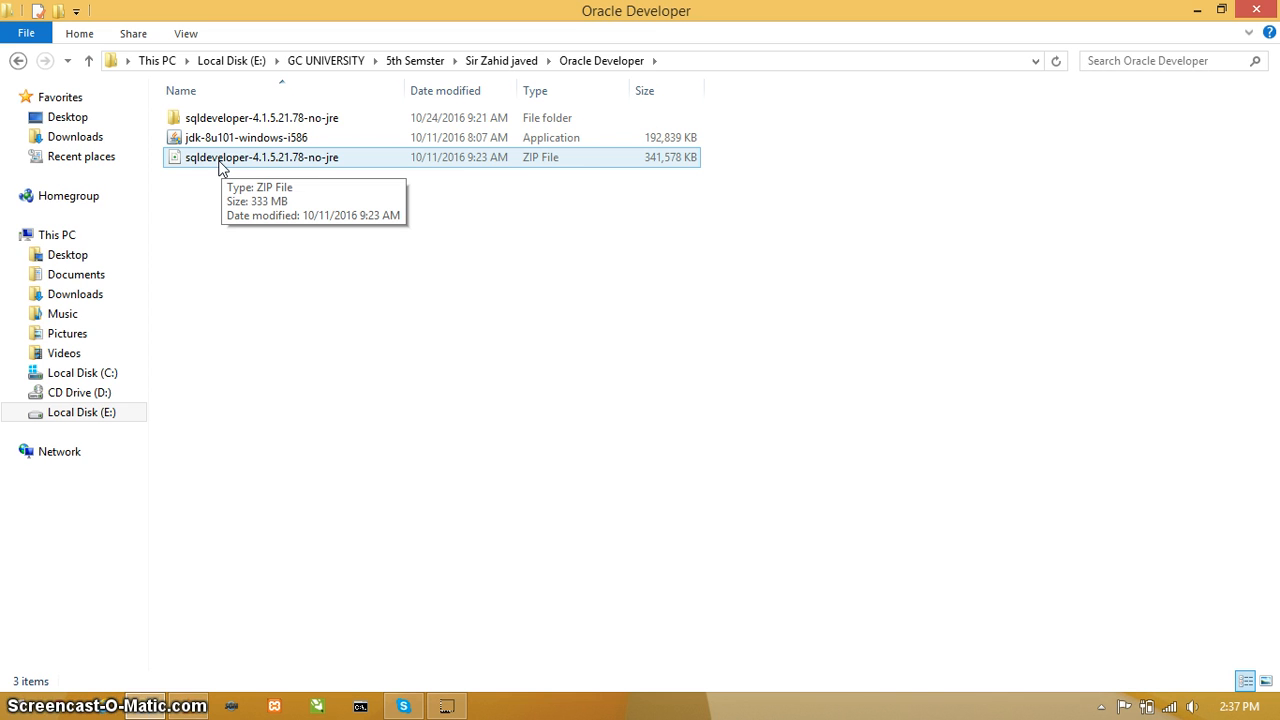
pyautogui.click(226, 120)
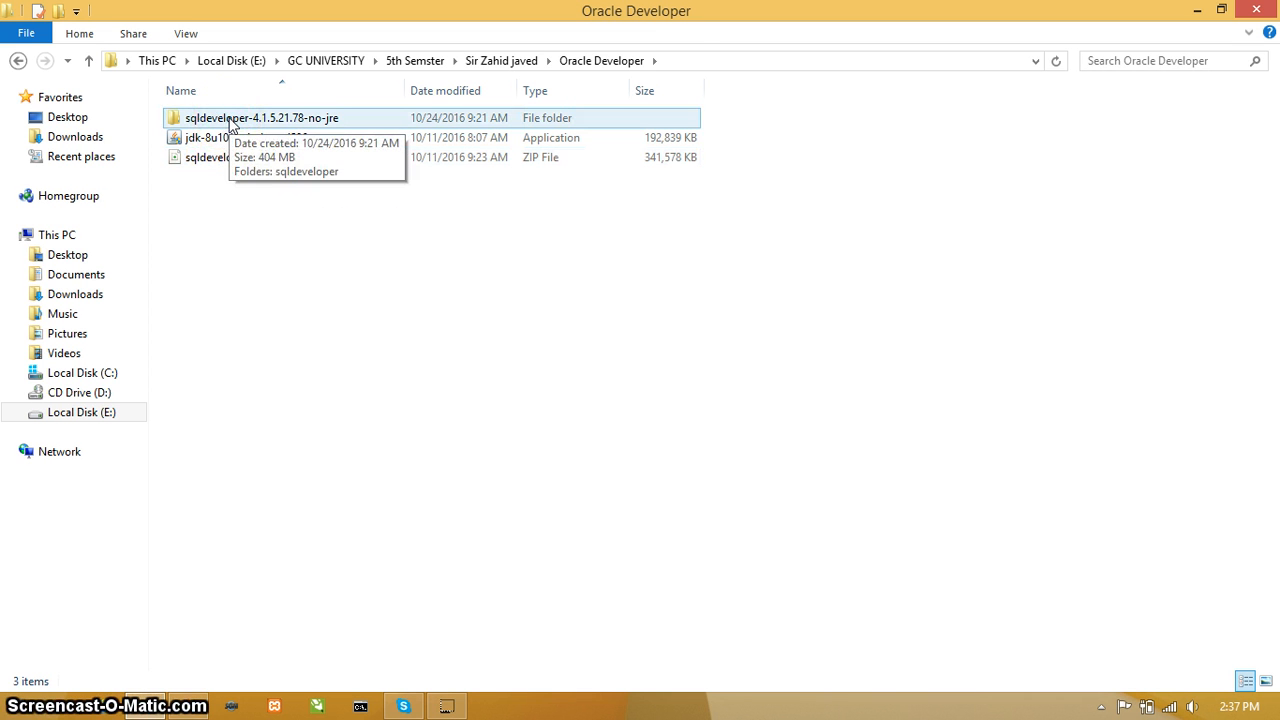
pyautogui.click(232, 157)
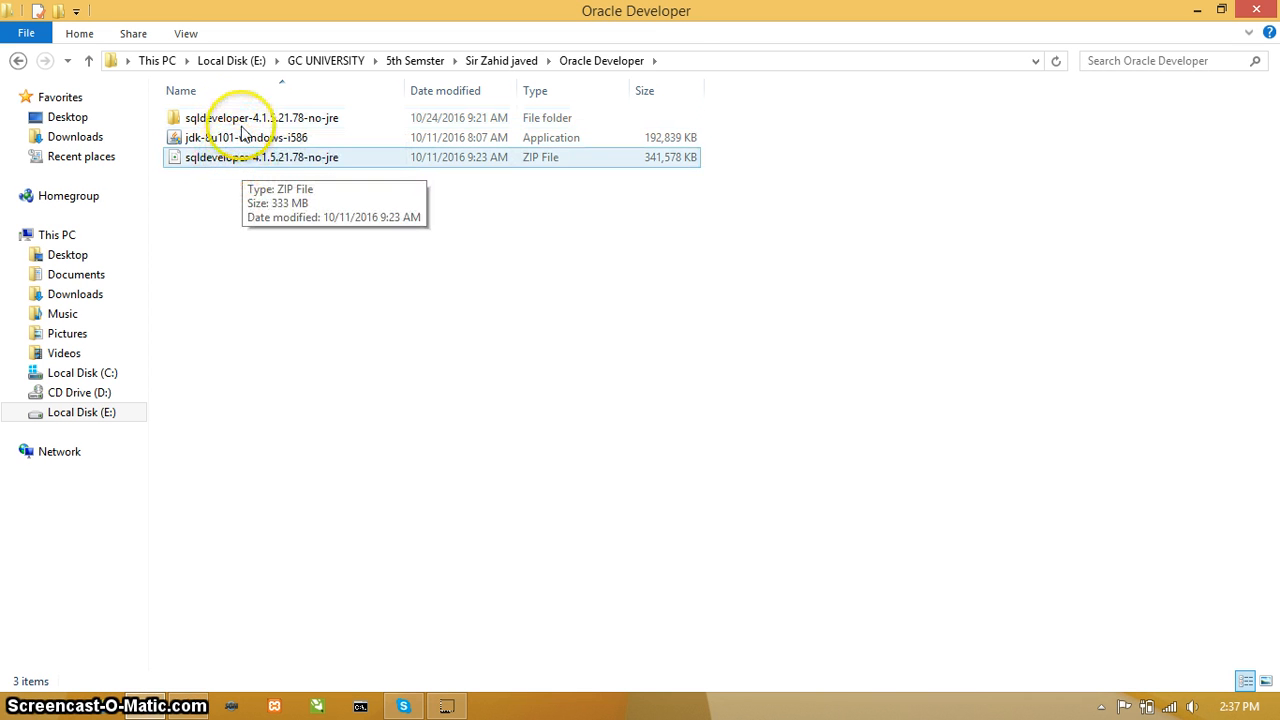
# Step: Locate the sqldeveloper application in the extracted sqldeveloper-4.1.5.21.78-no-jre folder's sqldeveloper subfolder, and minimize the file window
pyautogui.doubleClick(240, 120)
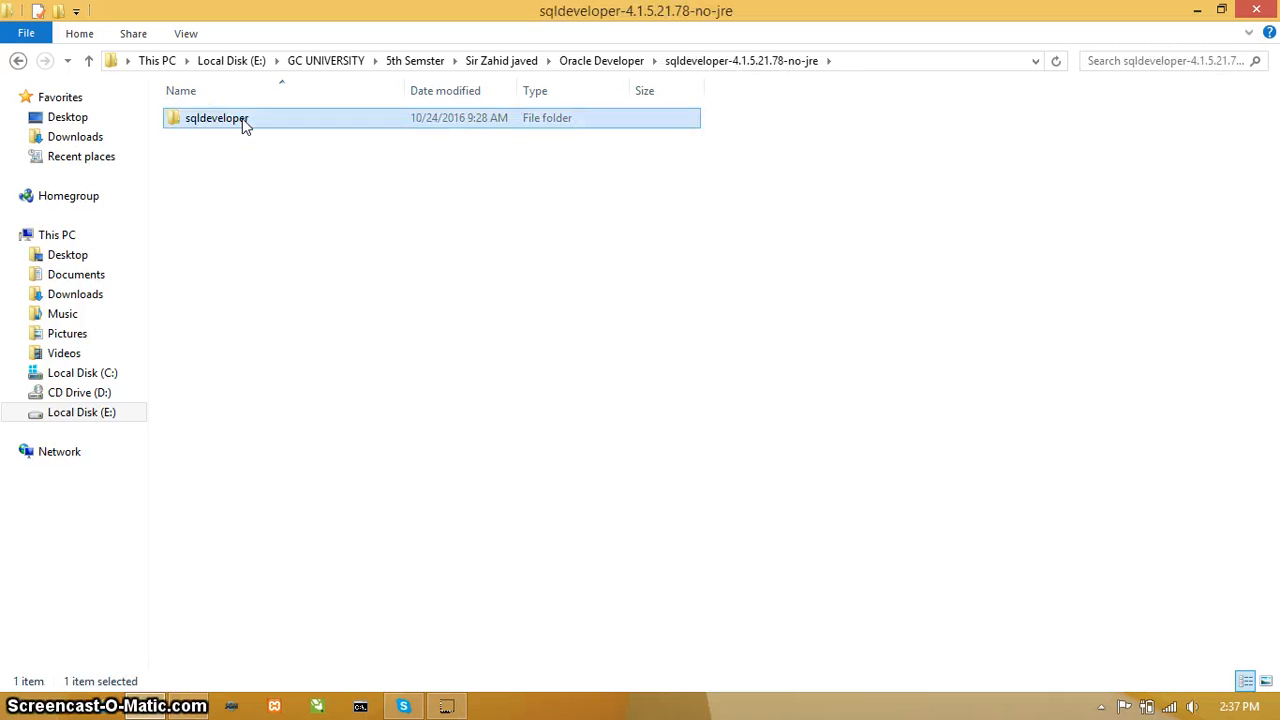
pyautogui.doubleClick(244, 120)
pyautogui.click(228, 555)
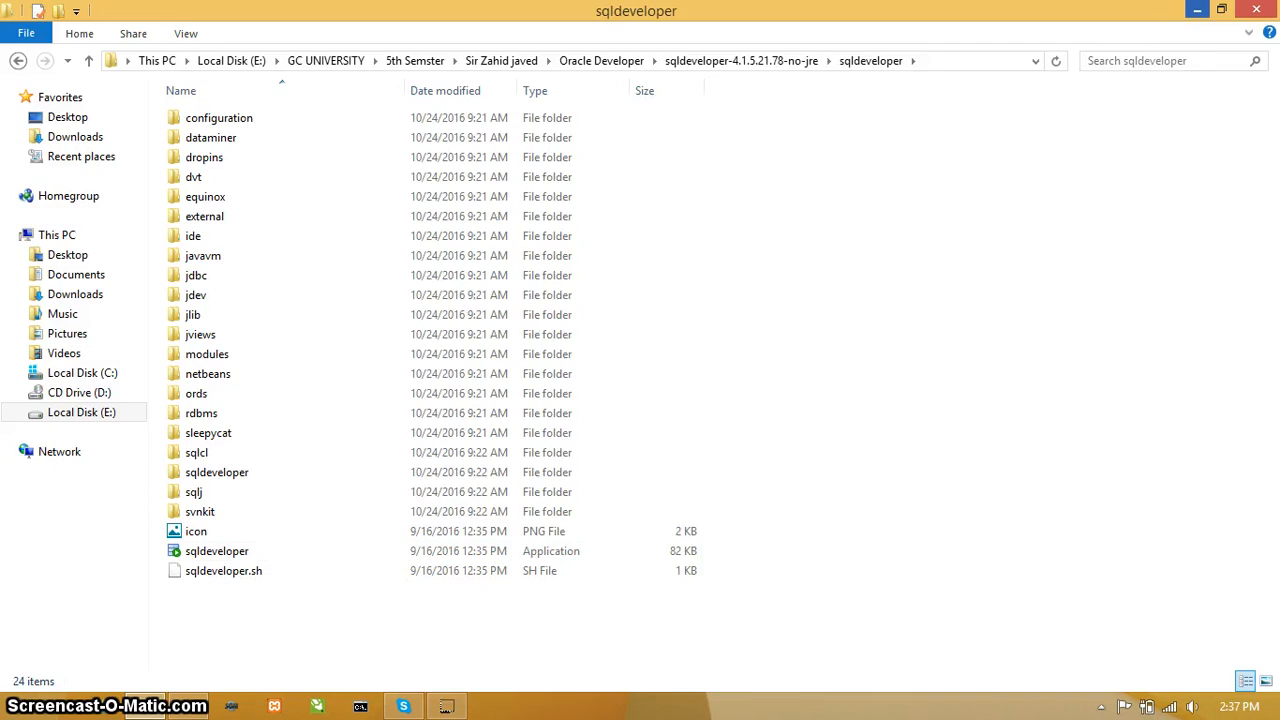
pyautogui.click(1197, 9)
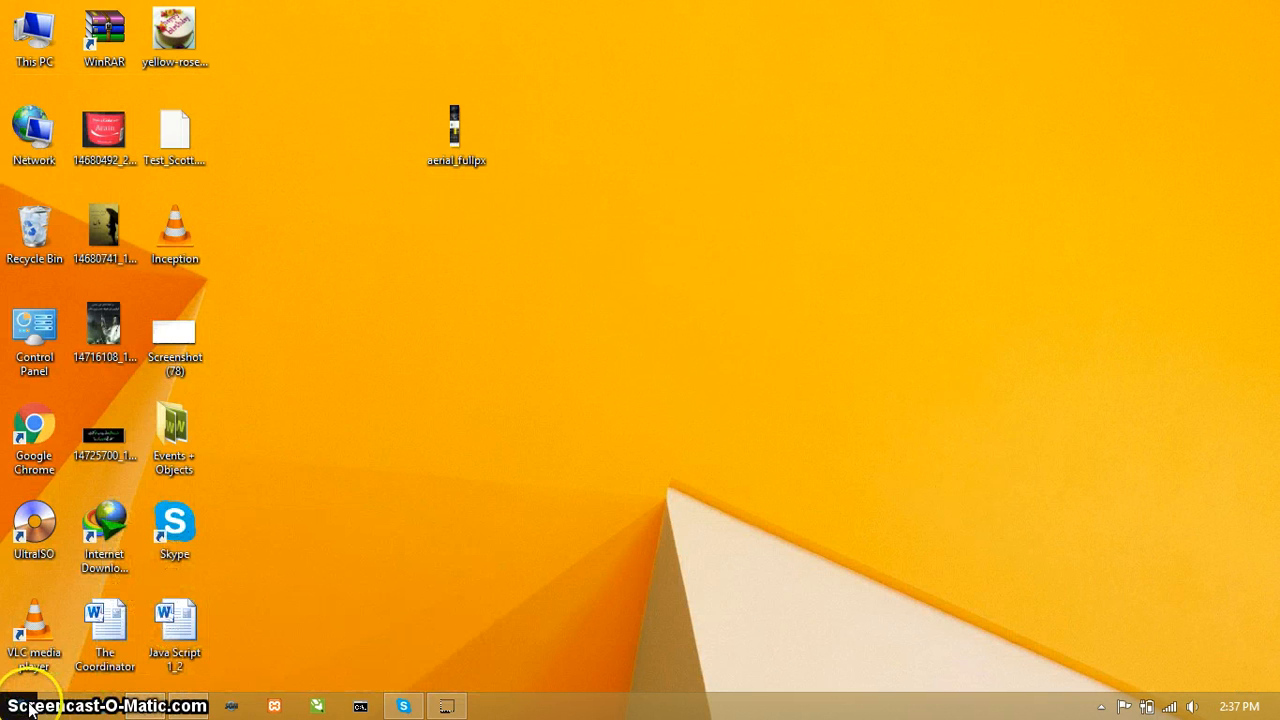
# Step: Search everywhere on the computer for "sql" to check which SQL tools are installed
pyautogui.moveTo(1277, 150)
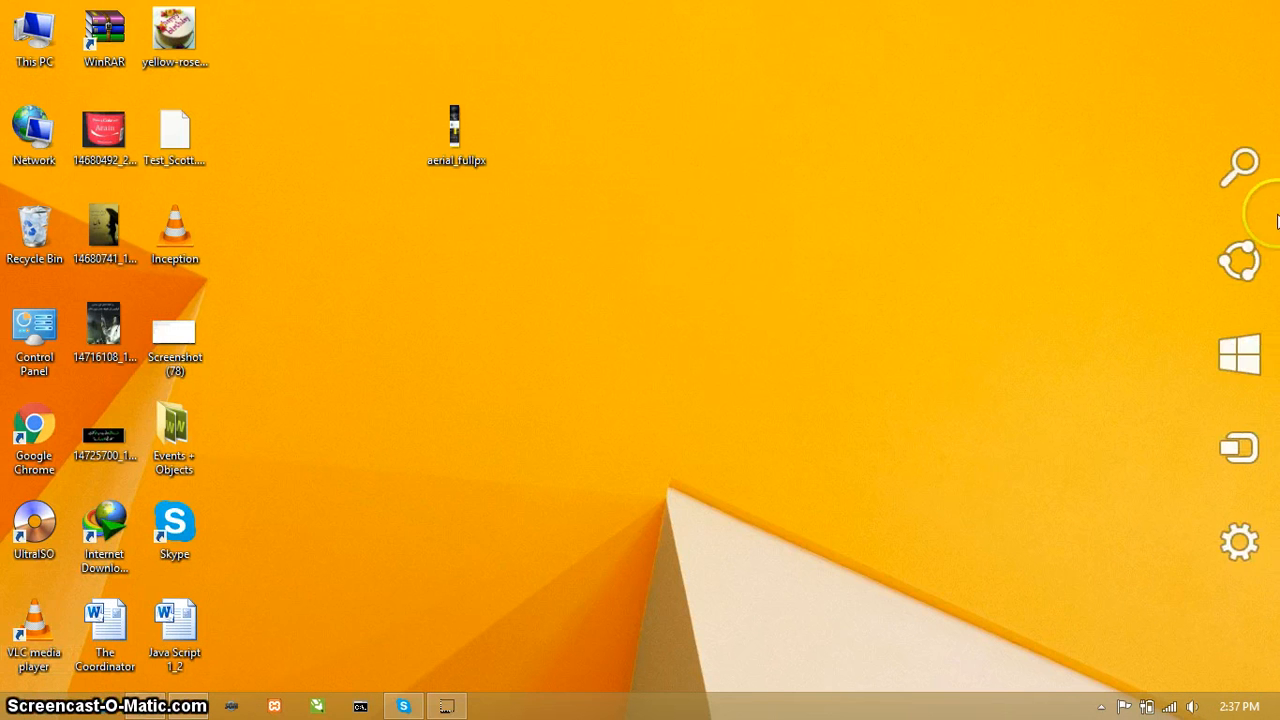
pyautogui.click(1235, 207)
pyautogui.write('sq')
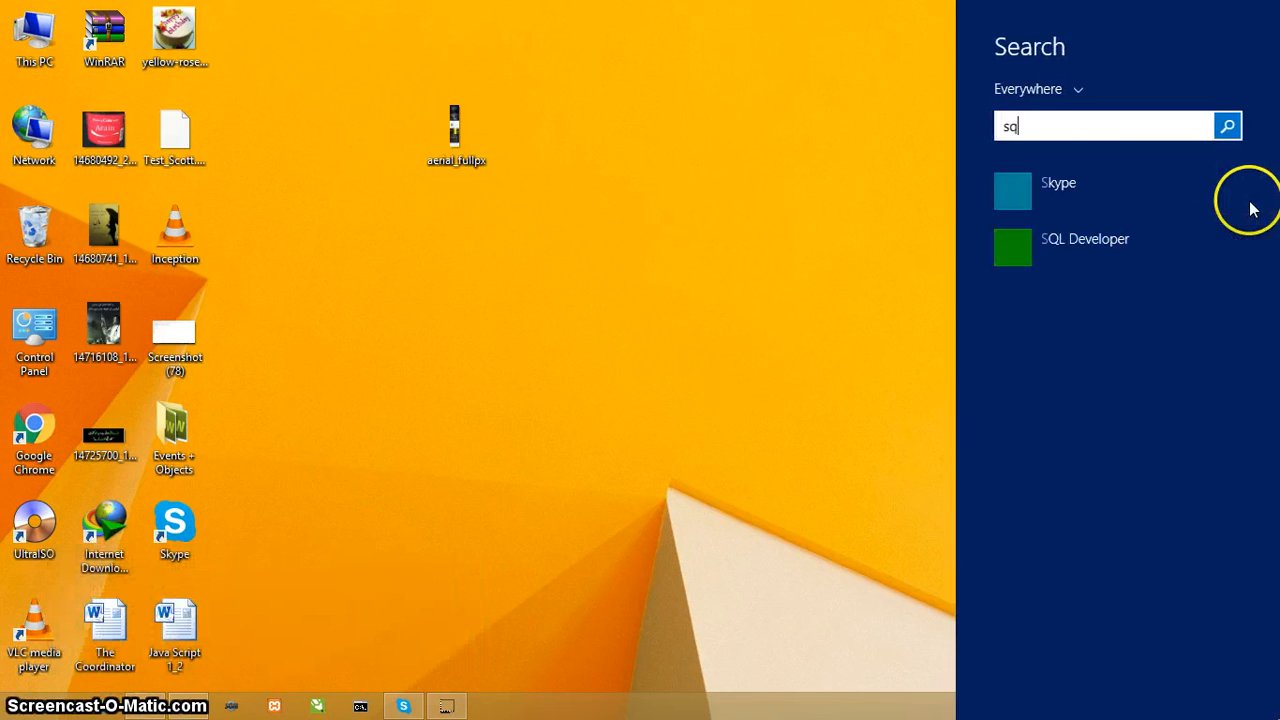
pyautogui.write('l')
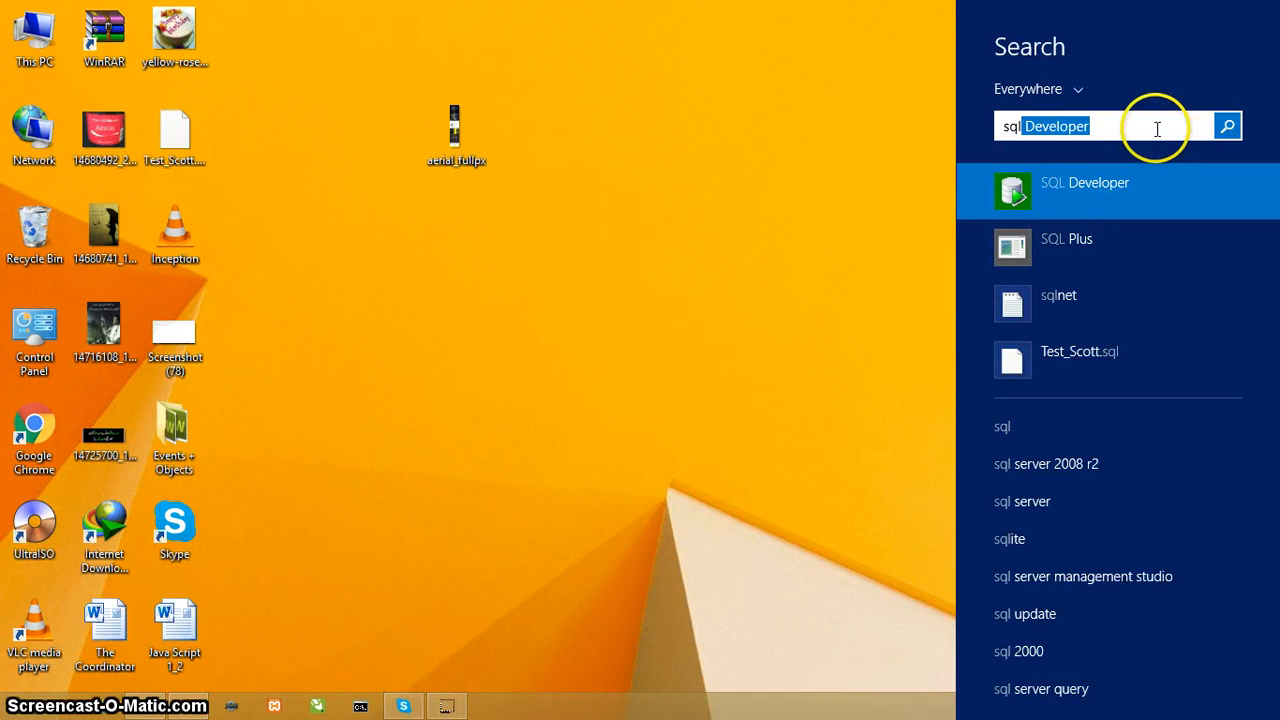
# Step: Replace the search text with "java" and launch Java Mission Control
pyautogui.press('BackSpace')
pyautogui.press('BackSpace')
pyautogui.press('BackSpace')
pyautogui.press('BackSpace')
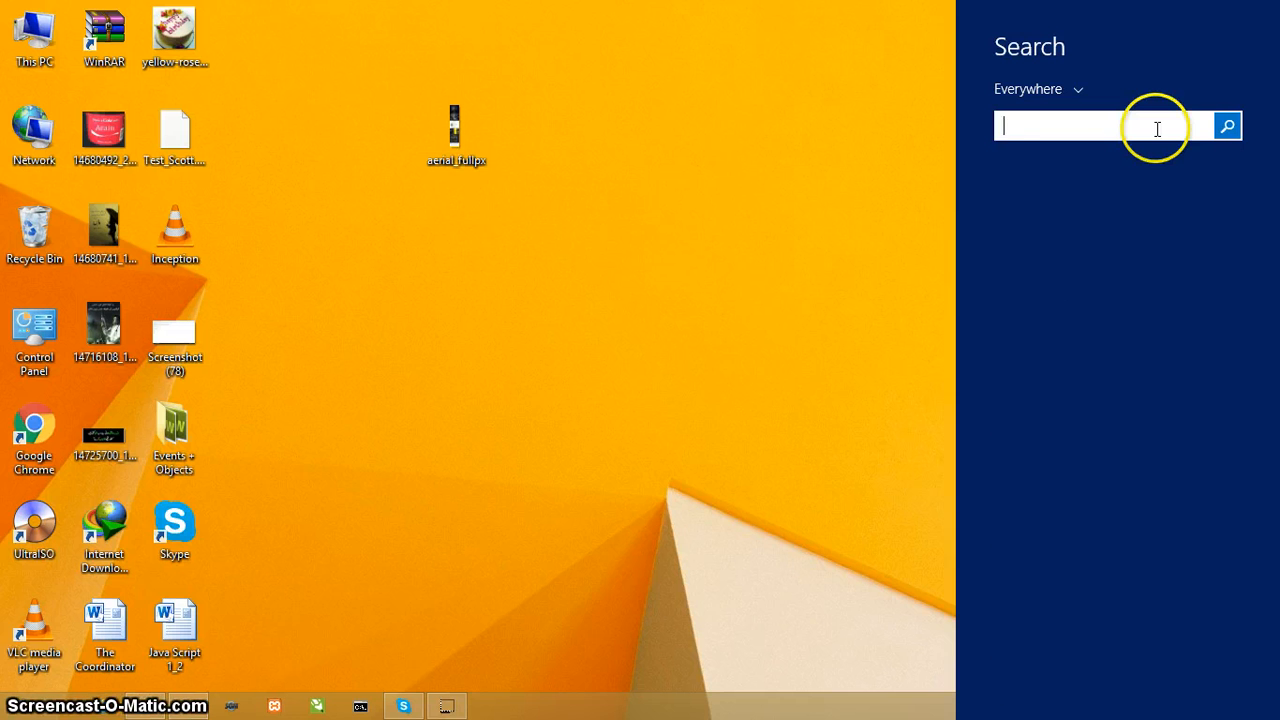
pyautogui.write('java Mission Control')
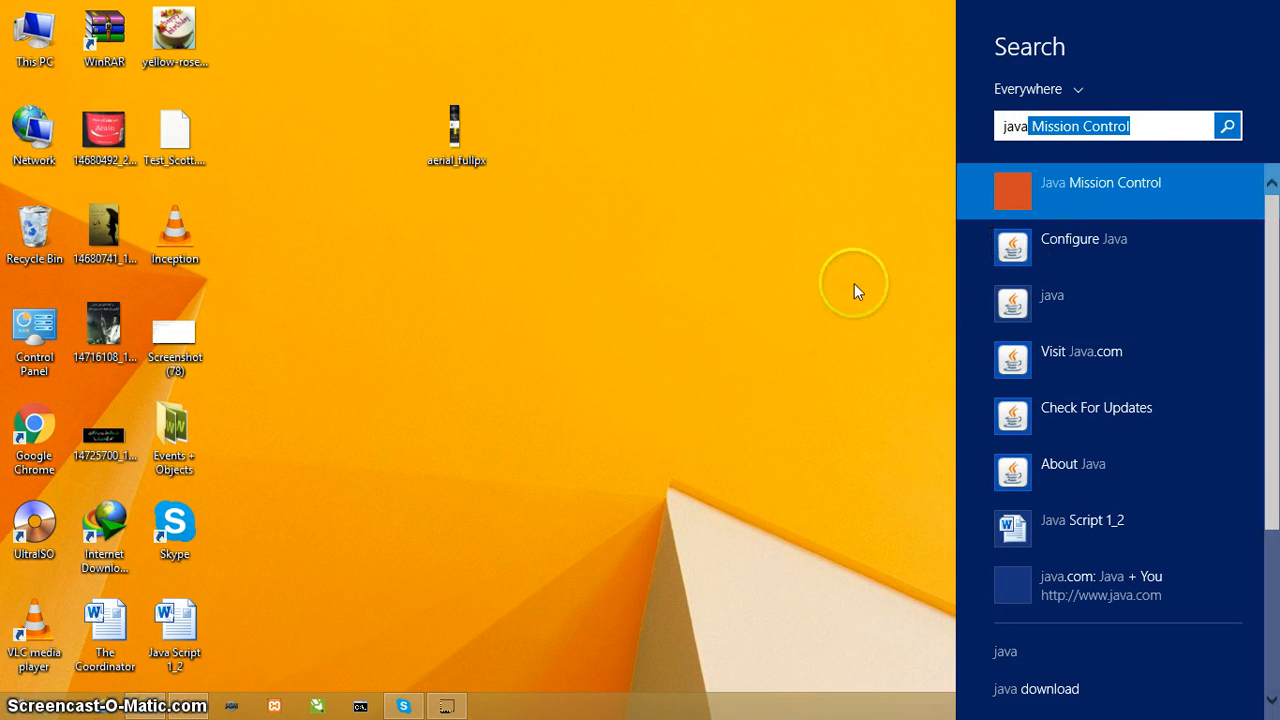
pyautogui.click(1109, 202)
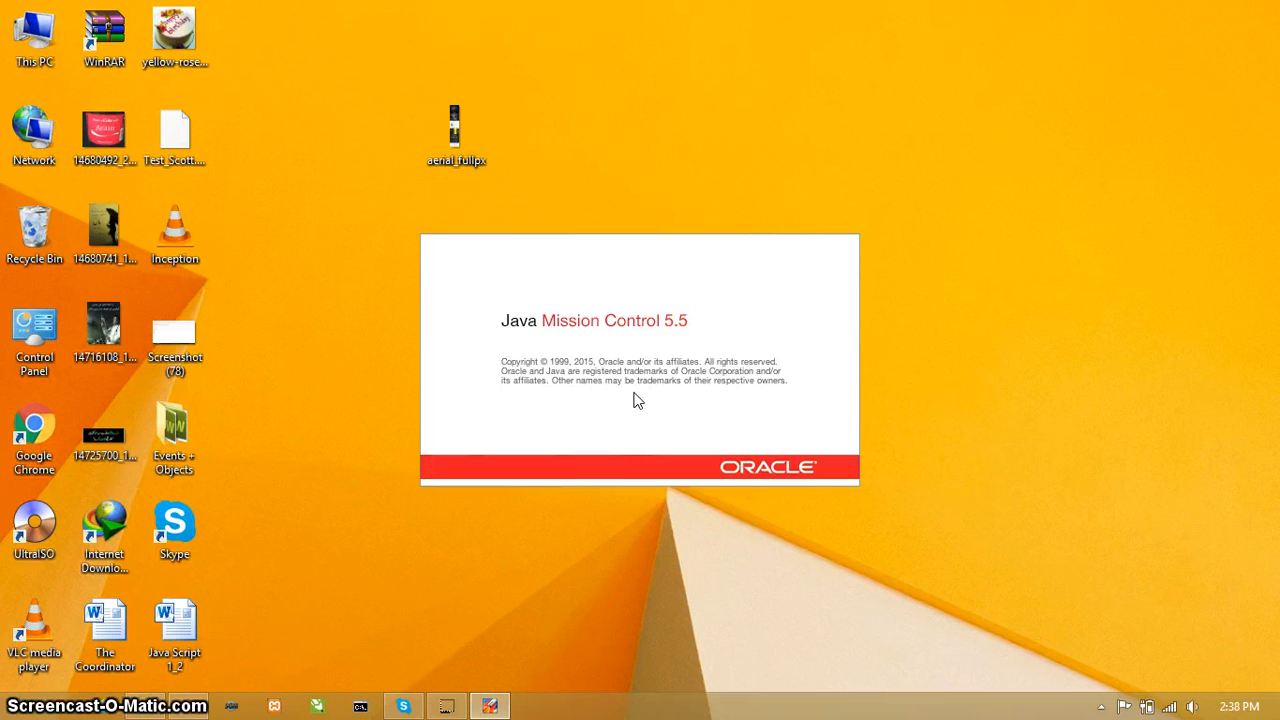
# Step: Raise the system volume to 48
pyautogui.press('XF86AudioLowerVolume')
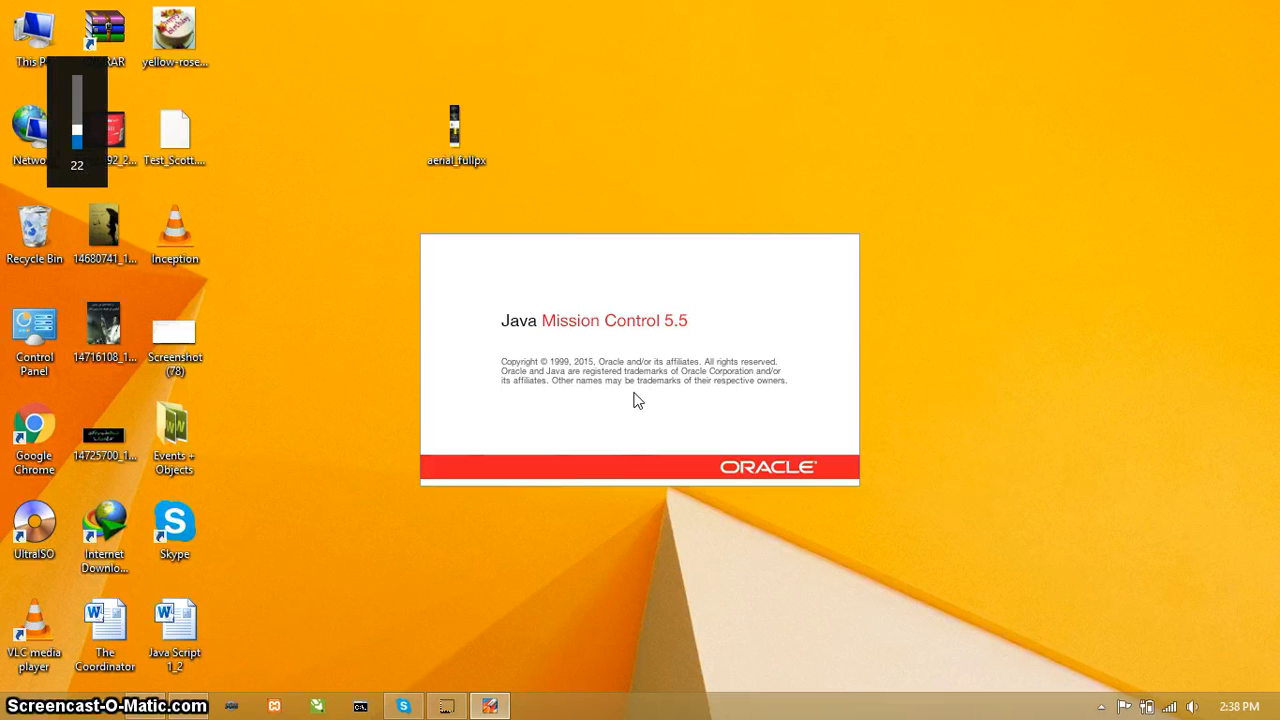
pyautogui.press('XF86AudioRaiseVolume')
pyautogui.press('XF86AudioRaiseVolume')
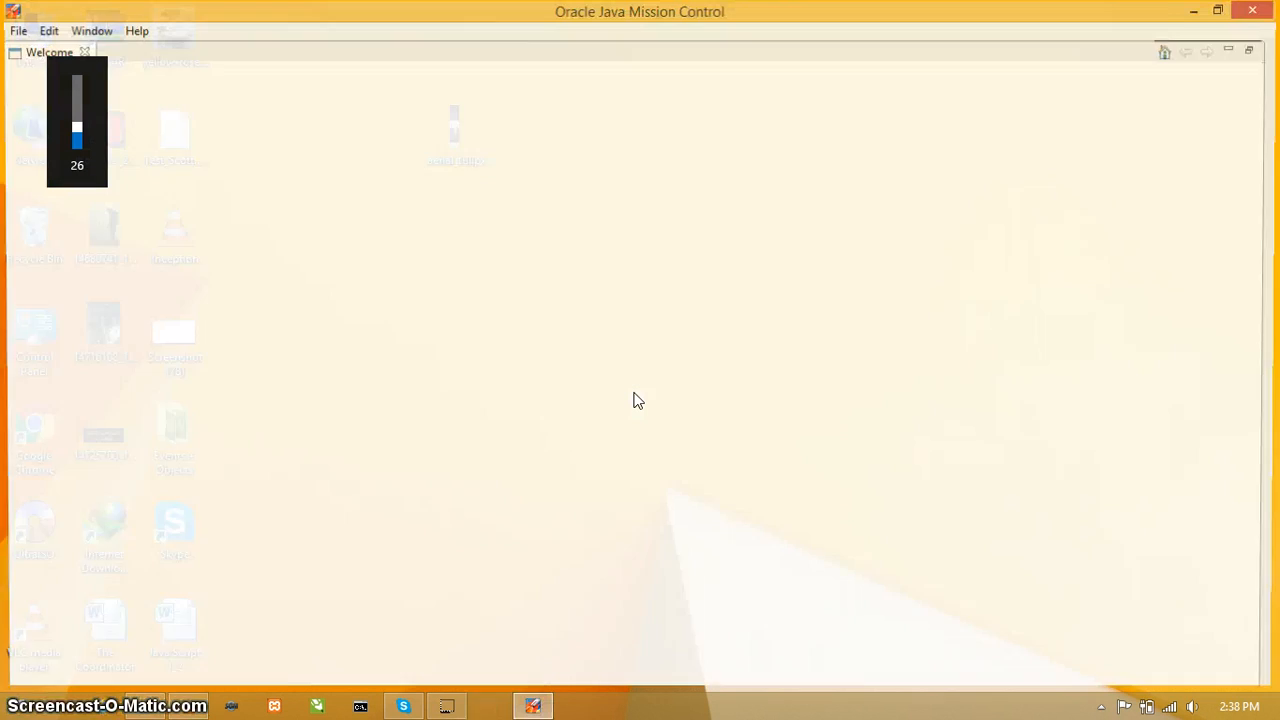
pyautogui.press('XF86AudioRaiseVolume')
pyautogui.press('XF86AudioRaiseVolume')
pyautogui.press('XF86AudioRaiseVolume')
pyautogui.press('XF86AudioRaiseVolume')
pyautogui.press('XF86AudioRaiseVolume')
pyautogui.press('XF86AudioRaiseVolume')
pyautogui.press('XF86AudioRaiseVolume')
pyautogui.press('XF86AudioRaiseVolume')
pyautogui.press('XF86AudioRaiseVolume')
pyautogui.press('XF86AudioRaiseVolume')
pyautogui.press('XF86AudioRaiseVolume')
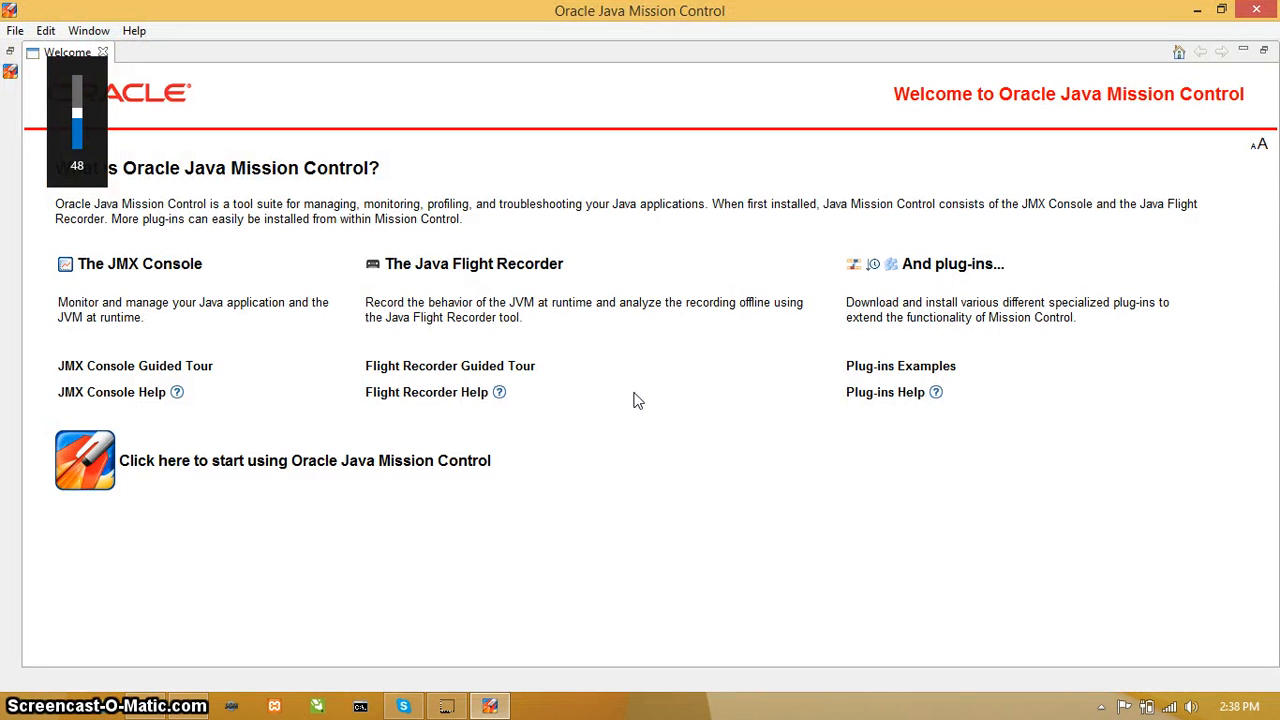
pyautogui.press('XF86AudioRaiseVolume')
pyautogui.press('XF86AudioRaiseVolume')
pyautogui.press('XF86AudioRaiseVolume')
pyautogui.press('XF86AudioRaiseVolume')
pyautogui.press('XF86AudioRaiseVolume')
pyautogui.press('XF86AudioLowerVolume')
pyautogui.press('XF86AudioLowerVolume')
pyautogui.press('XF86AudioLowerVolume')
pyautogui.press('XF86AudioLowerVolume')
pyautogui.press('XF86AudioLowerVolume')
pyautogui.press('XF86AudioLowerVolume')
pyautogui.press('XF86AudioLowerVolume')
pyautogui.press('XF86AudioLowerVolume')
pyautogui.press('XF86AudioLowerVolume')
pyautogui.press('XF86AudioLowerVolume')
pyautogui.press('XF86AudioLowerVolume')
pyautogui.press('XF86AudioLowerVolume')
pyautogui.press('XF86AudioLowerVolume')
pyautogui.press('XF86AudioLowerVolume')
pyautogui.press('XF86AudioLowerVolume')
pyautogui.press('XF86AudioLowerVolume')
pyautogui.press('XF86AudioLowerVolume')
pyautogui.press('XF86AudioLowerVolume')
pyautogui.press('XF86AudioLowerVolume')
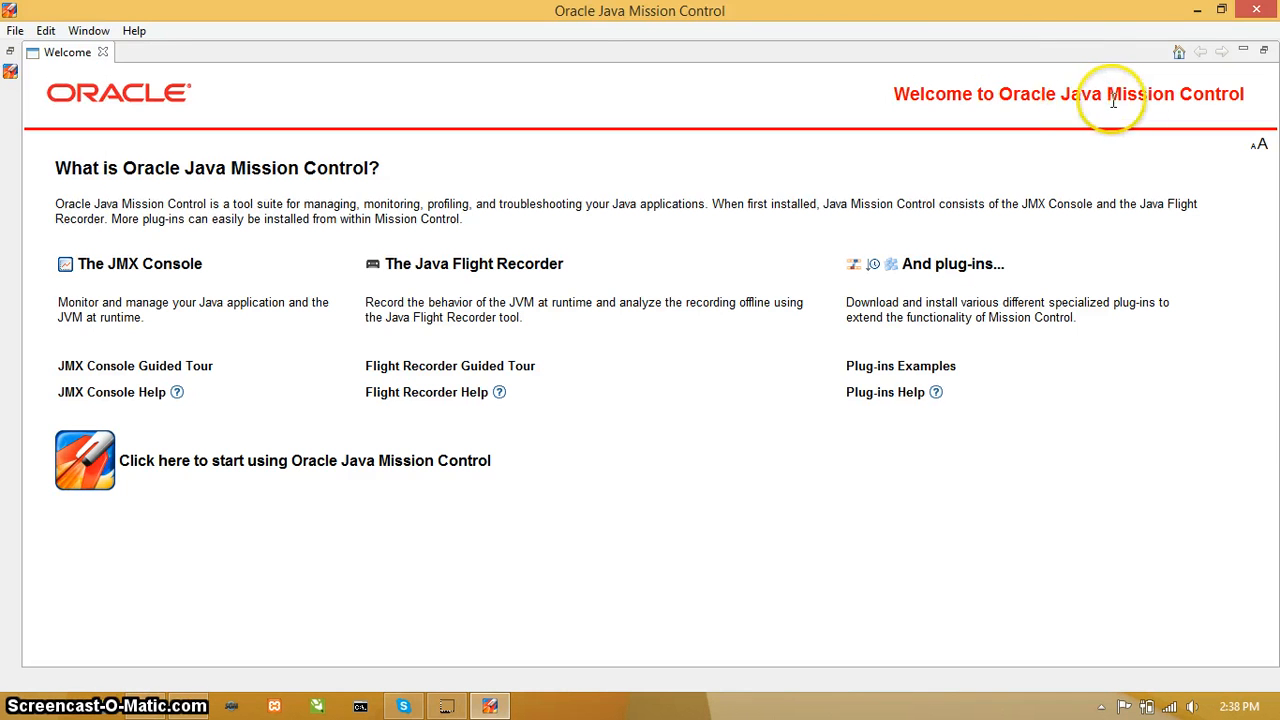
# Step: Minimize Java Mission Control, and search everywhere on the computer for "sql" to launch Oracle SQL Developer
pyautogui.click(1199, 12)
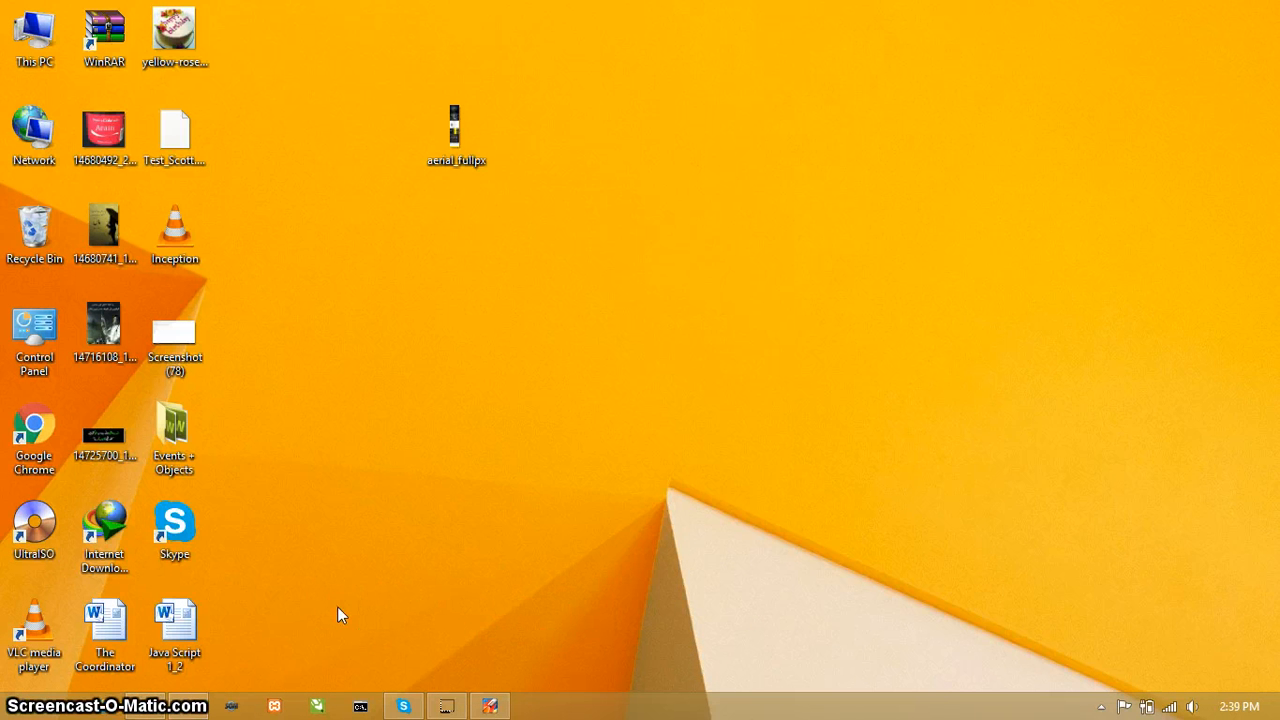
pyautogui.moveTo(1278, 5)
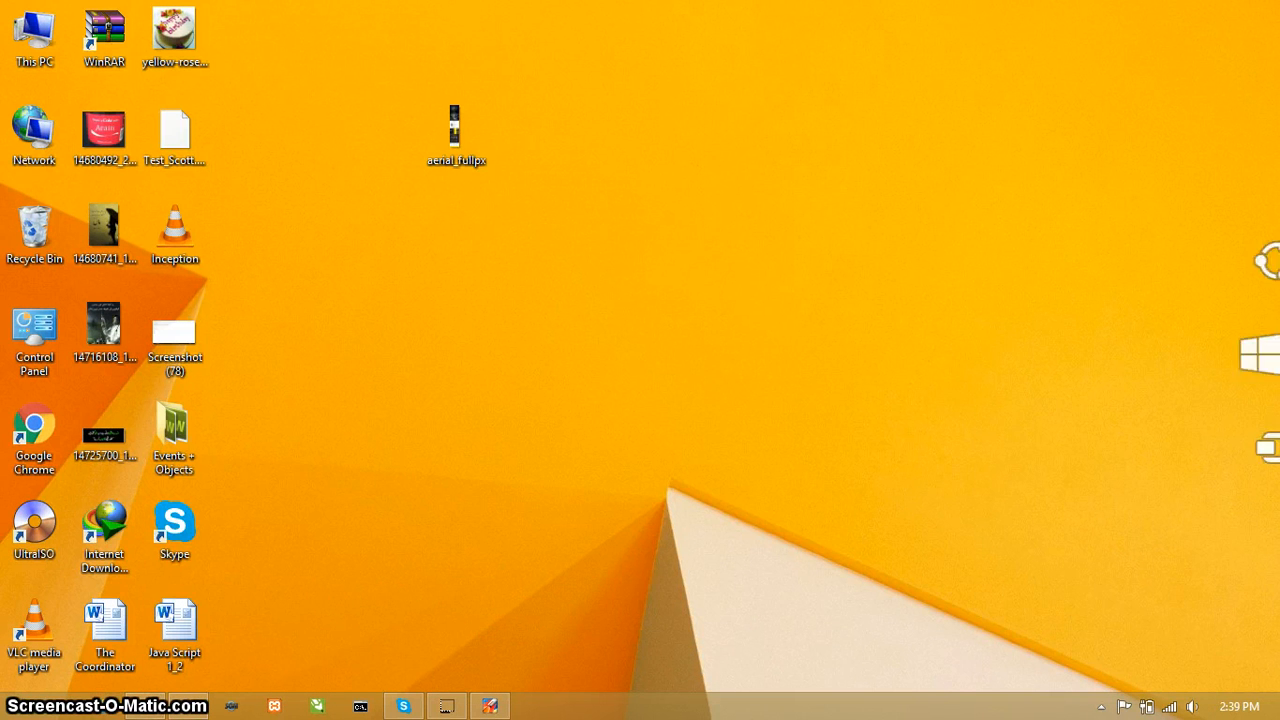
pyautogui.click(1262, 162)
pyautogui.write('sql Developer')
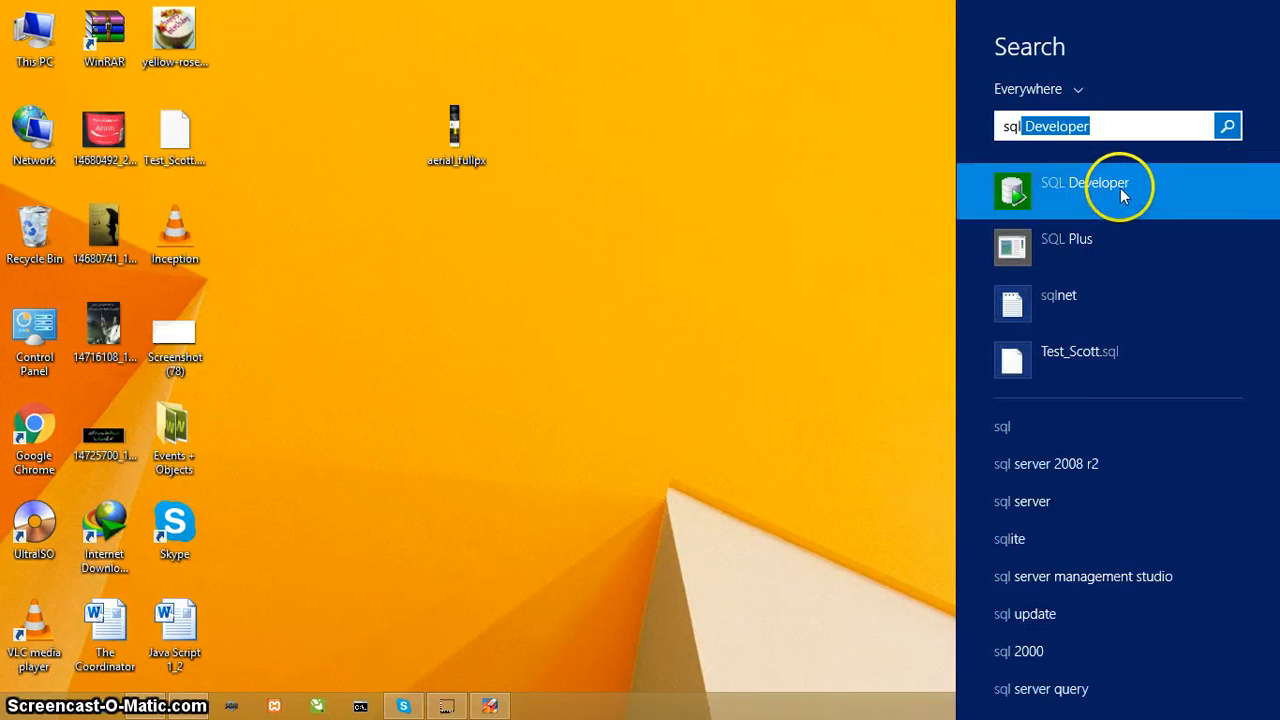
pyautogui.click(1120, 186)
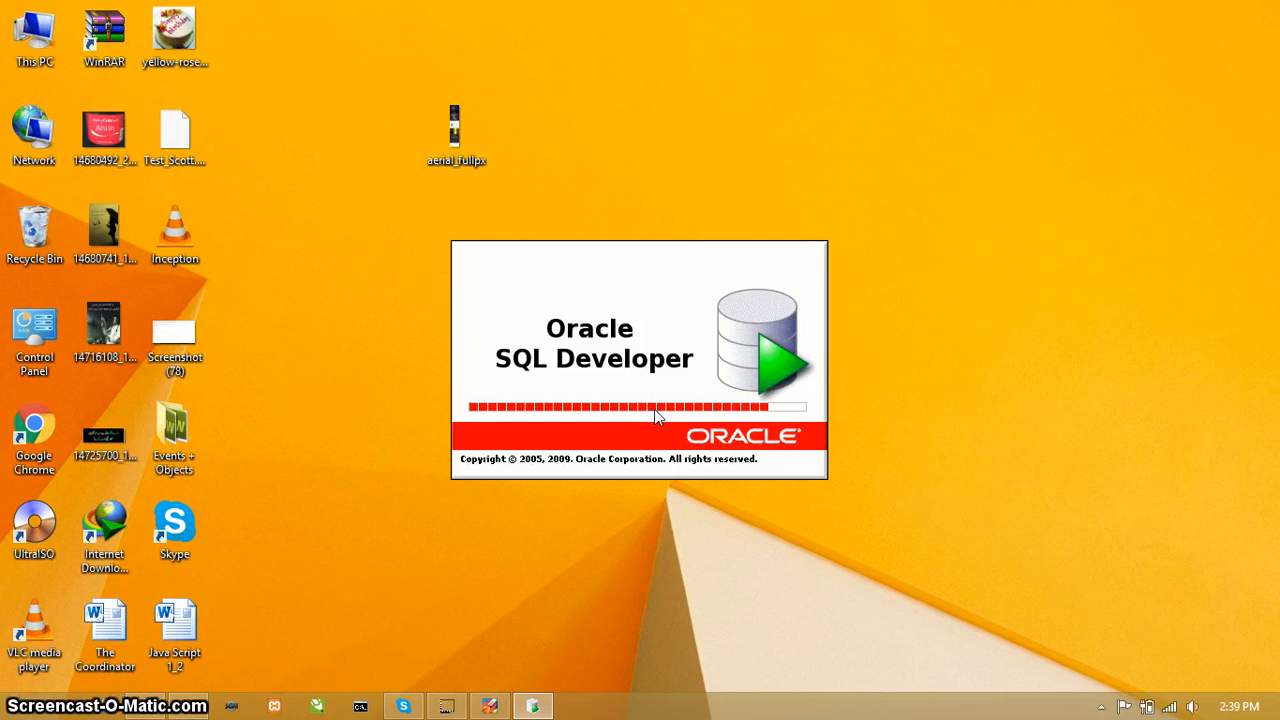
pyautogui.click(597, 319)
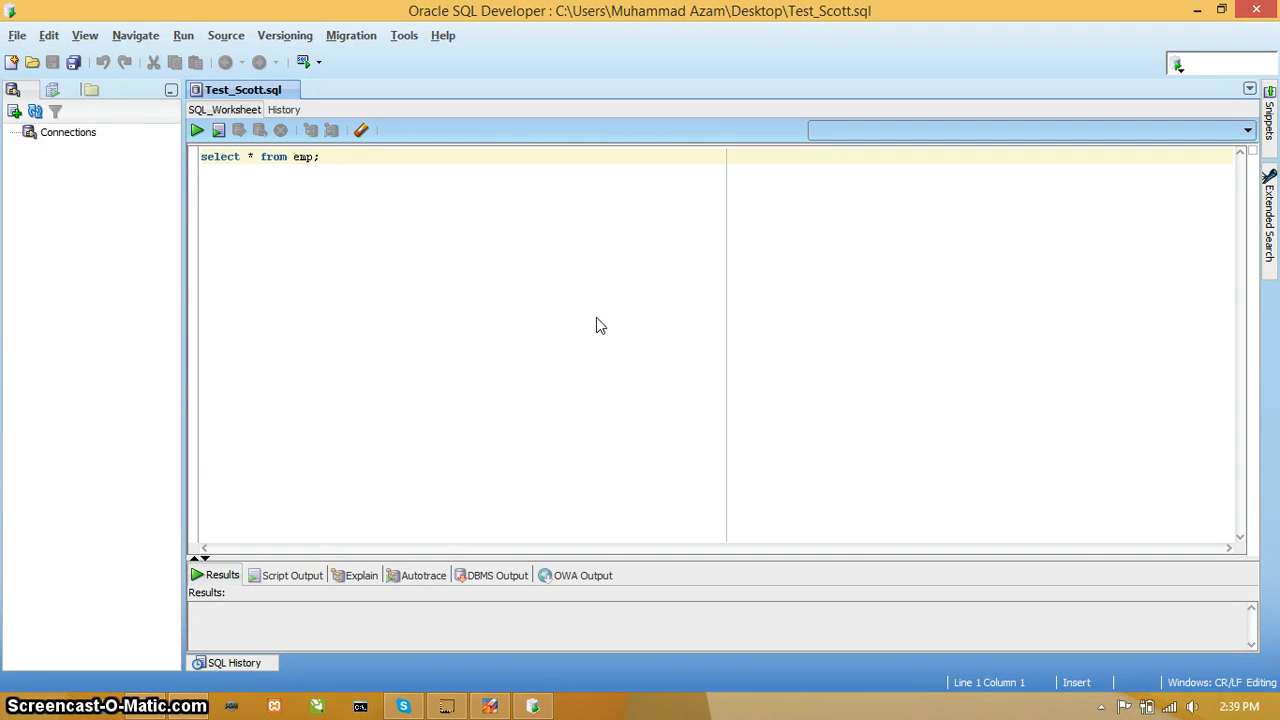
# Step: Start a new database connection named test_dba with username sys, enter the account password and have it saved
pyautogui.click(29, 139)
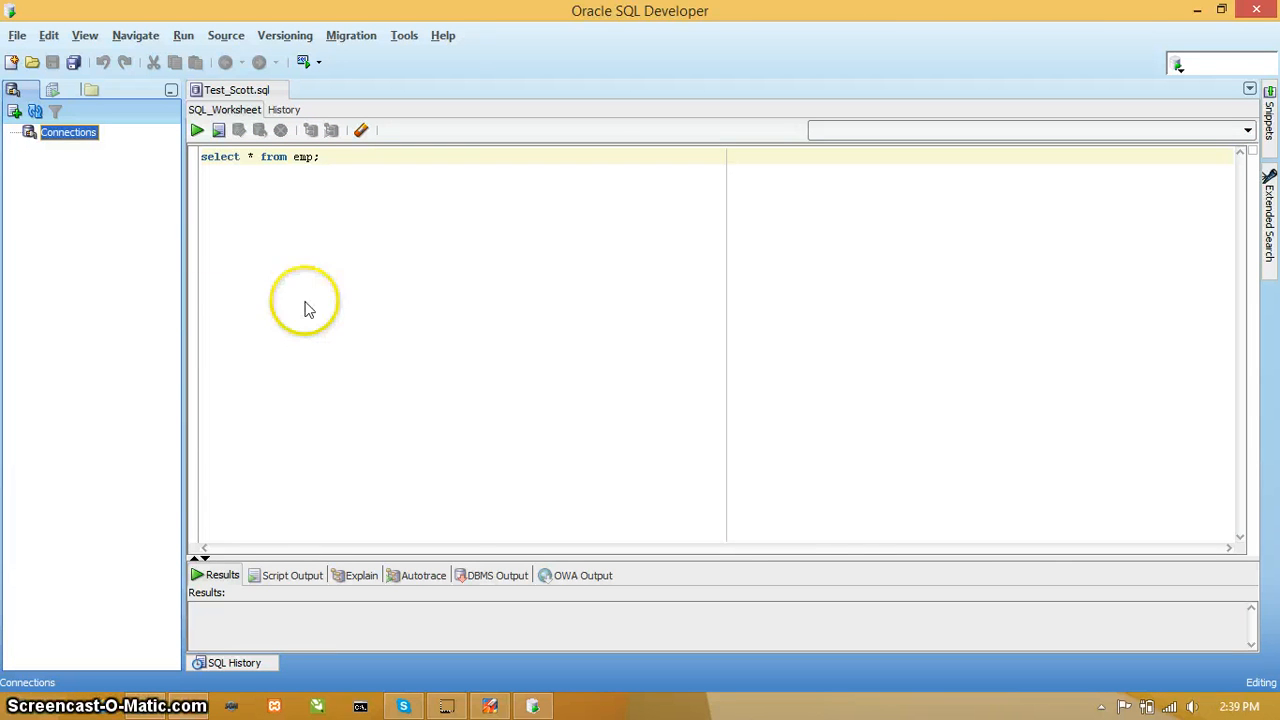
pyautogui.click(15, 113)
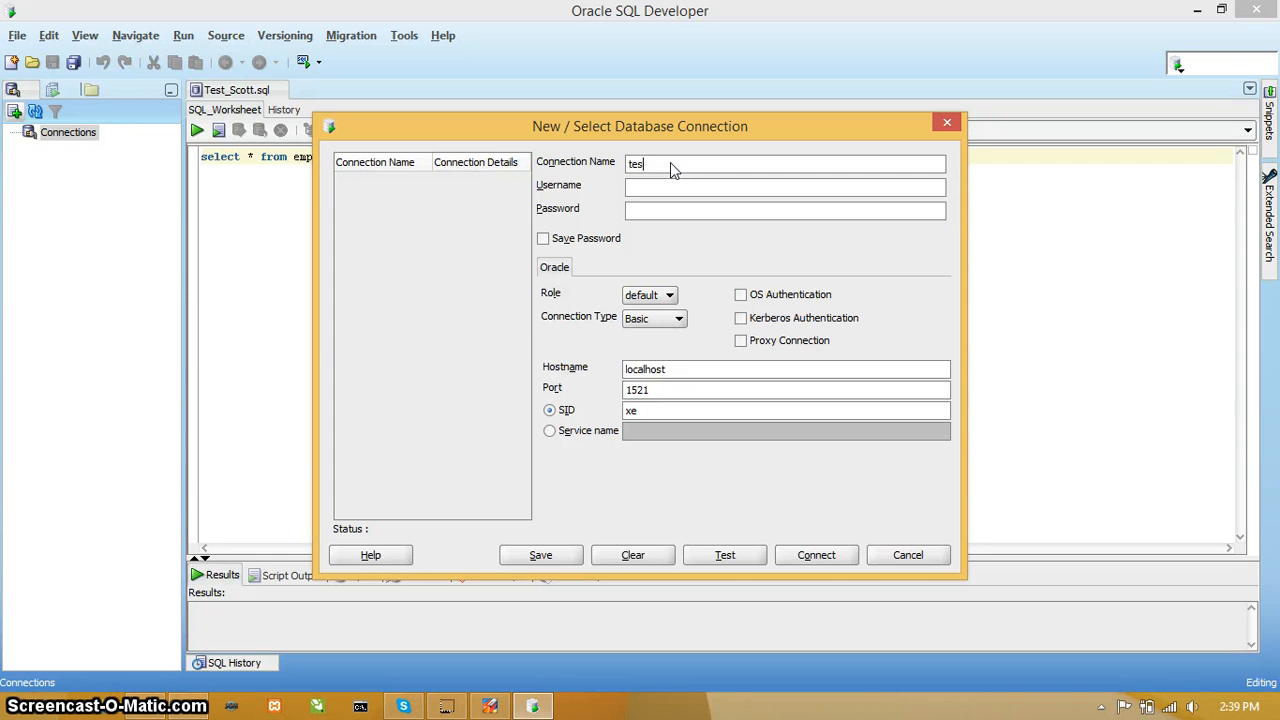
pyautogui.write('test_')
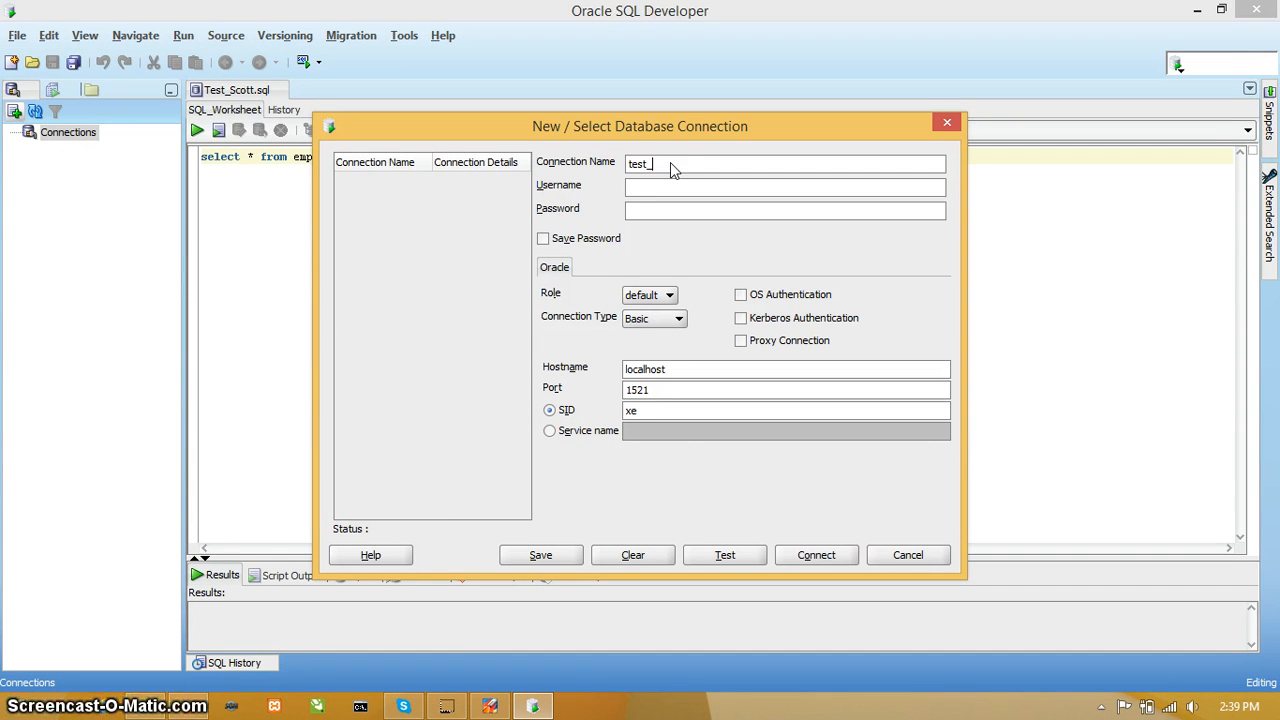
pyautogui.write('dba')
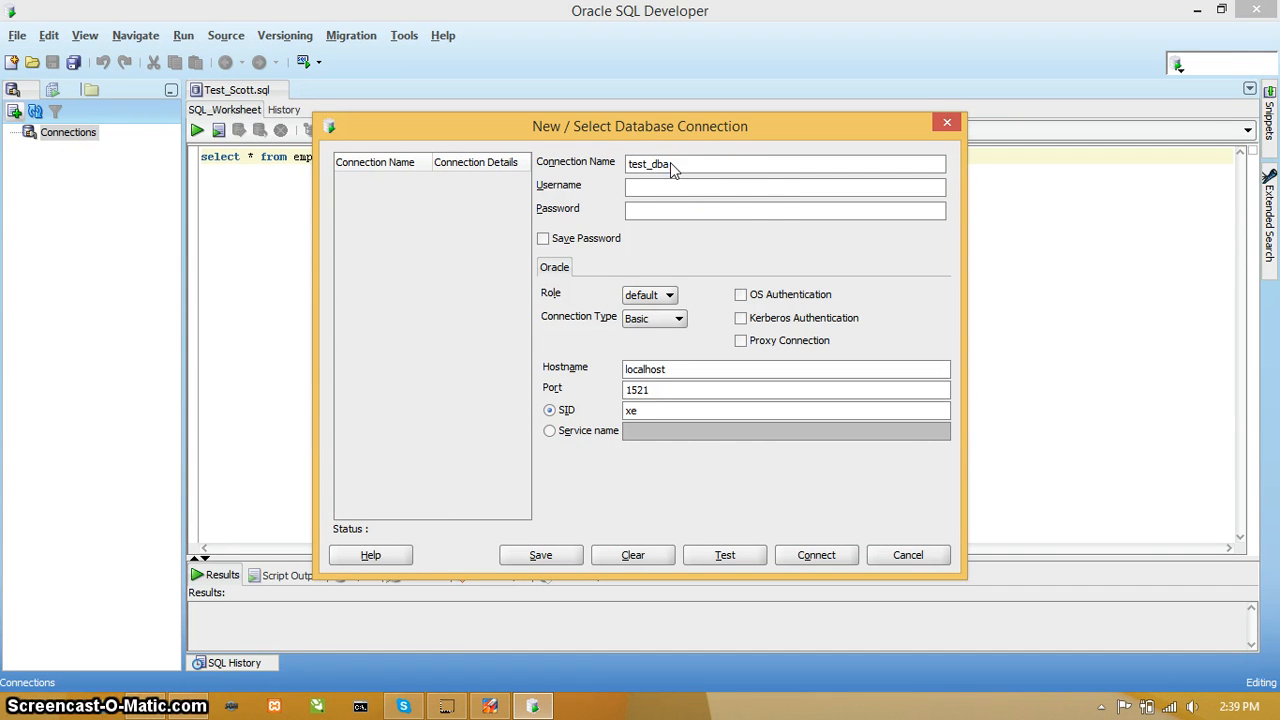
pyautogui.click(725, 190)
pyautogui.write('sys')
pyautogui.click(737, 212)
pyautogui.write('****')
pyautogui.click(544, 243)
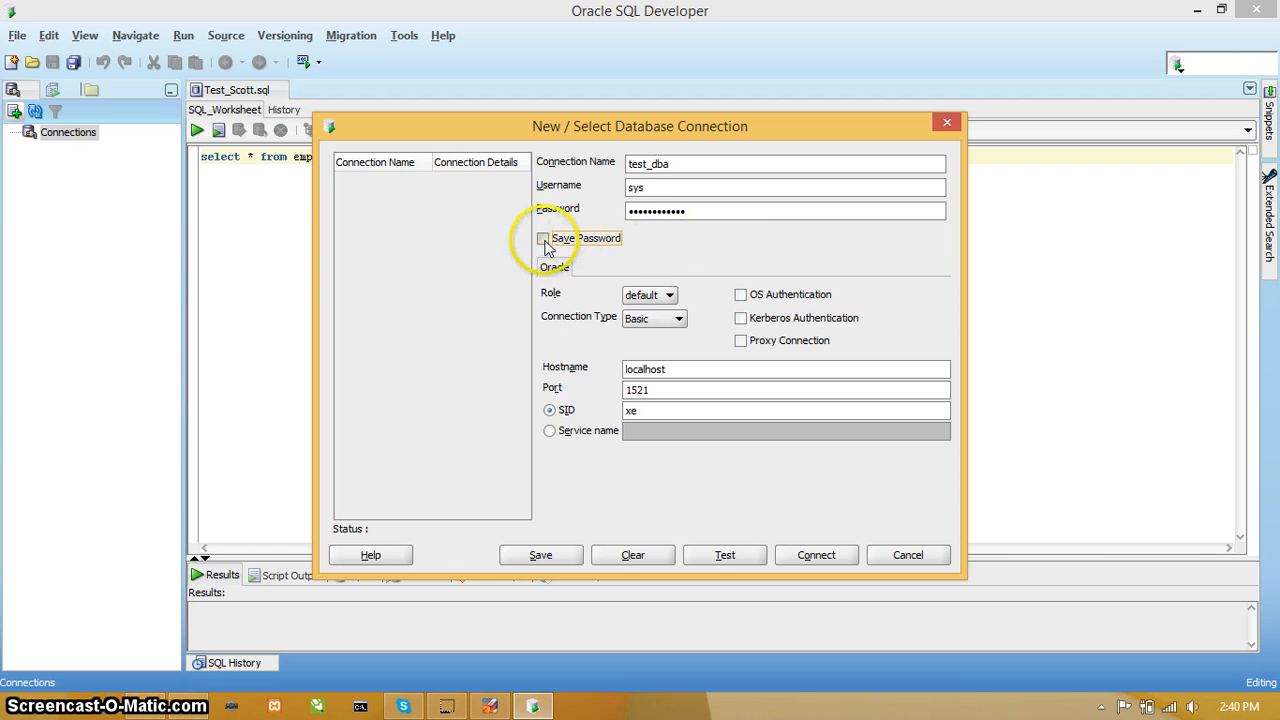
# Step: Give the test_dba connection the SYSDBA role and SID orcl, then test it and connect
pyautogui.click(668, 295)
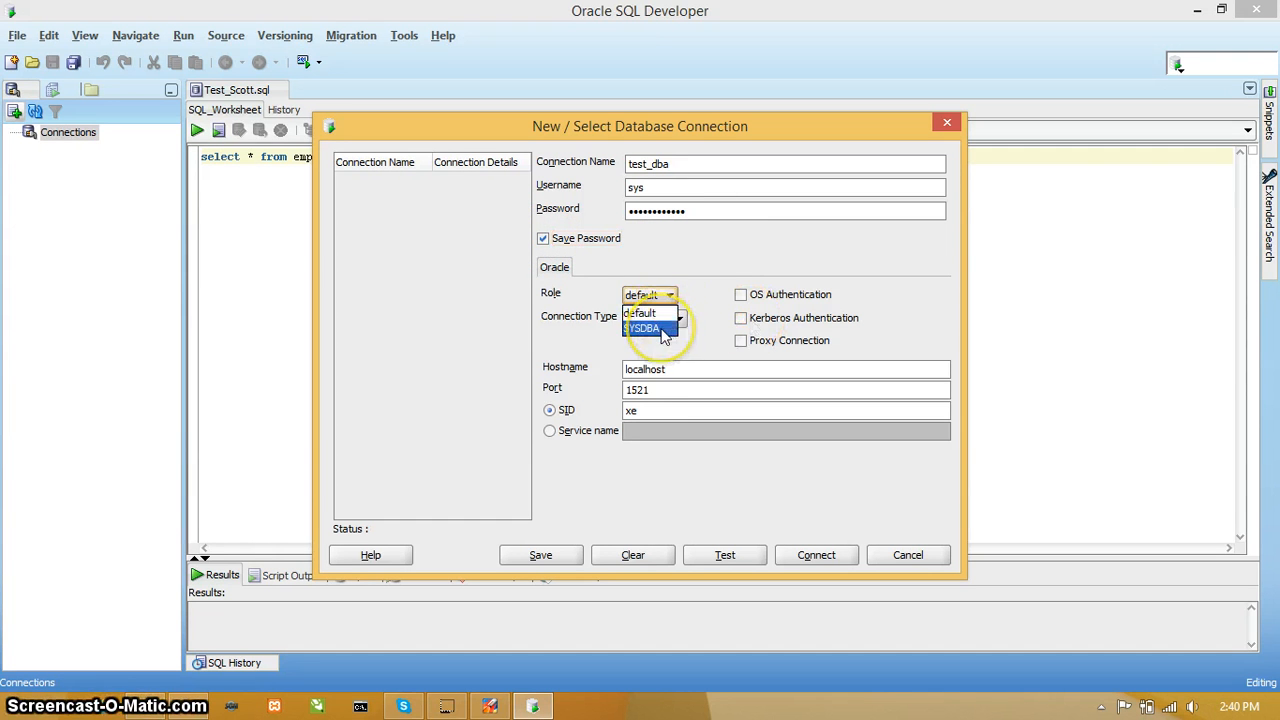
pyautogui.click(660, 329)
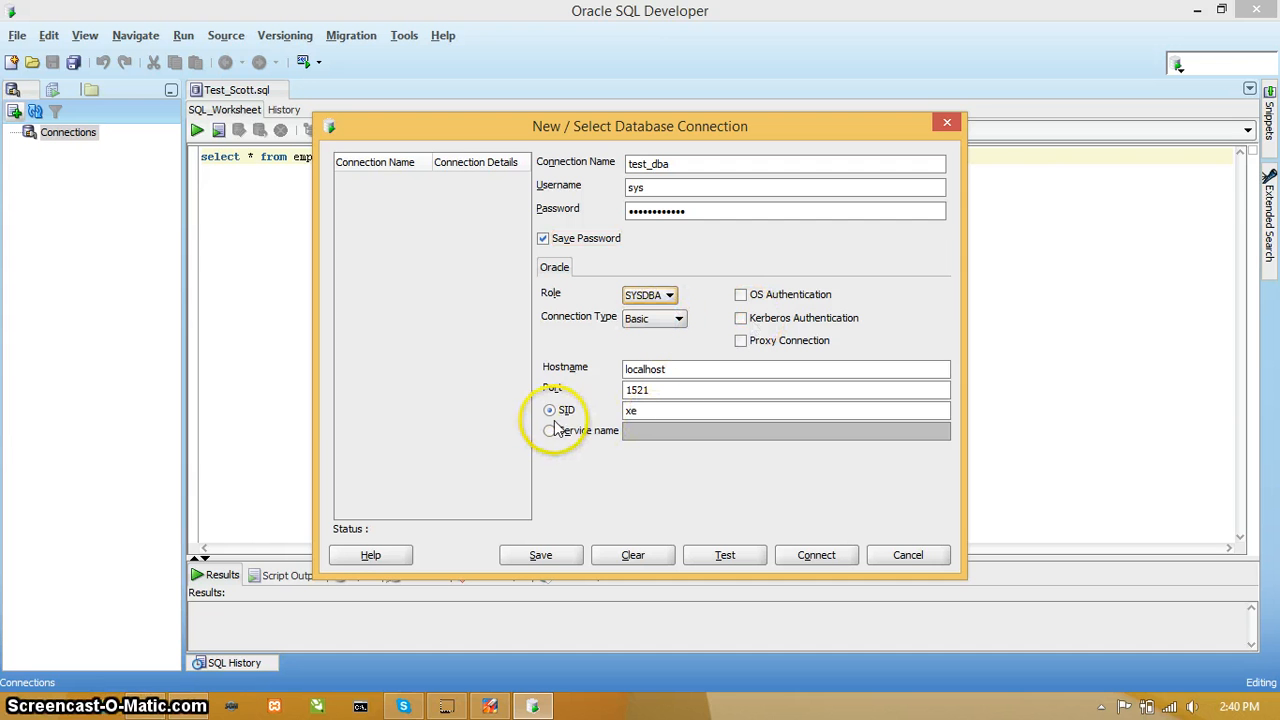
pyautogui.click(671, 415)
pyautogui.write('orcle')
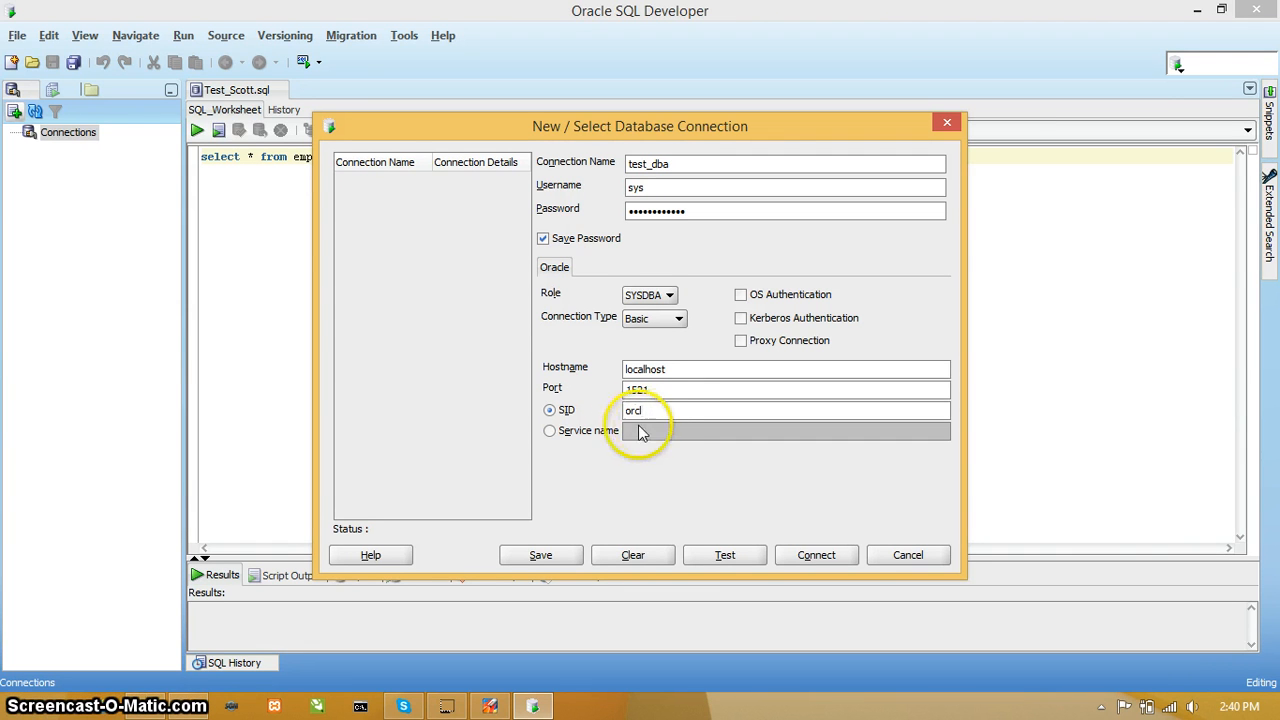
pyautogui.click(728, 558)
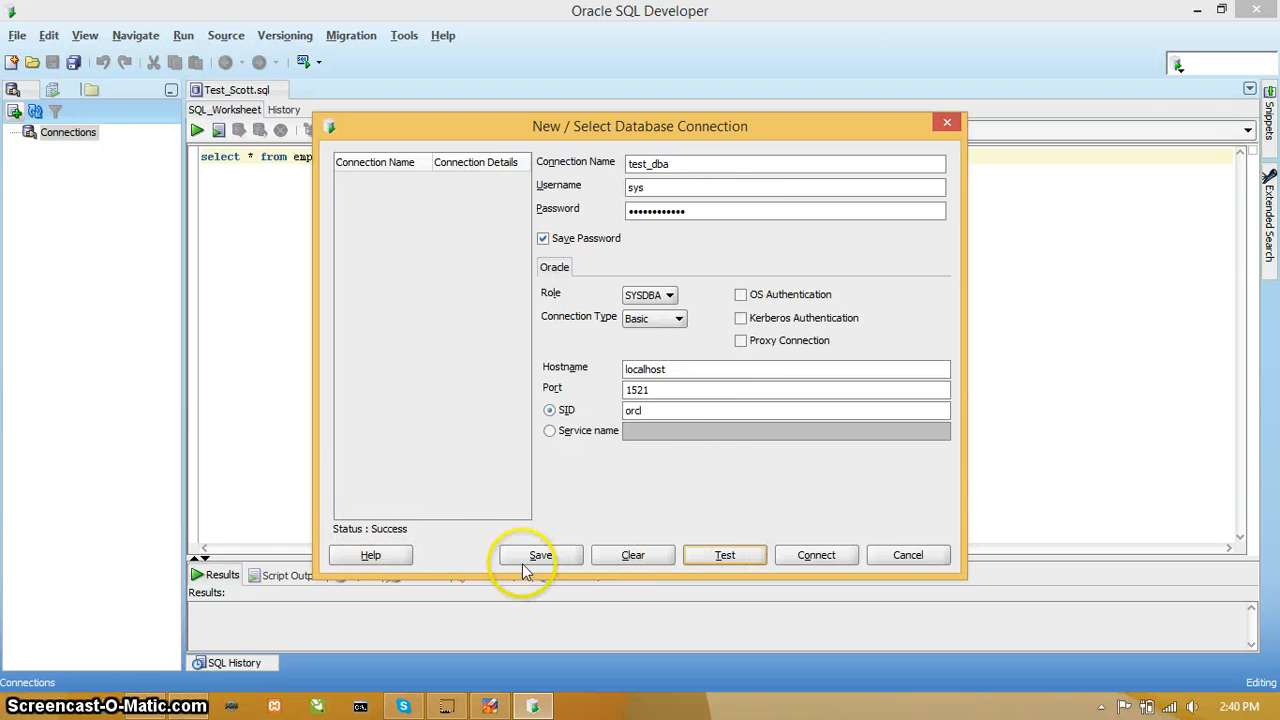
pyautogui.click(810, 556)
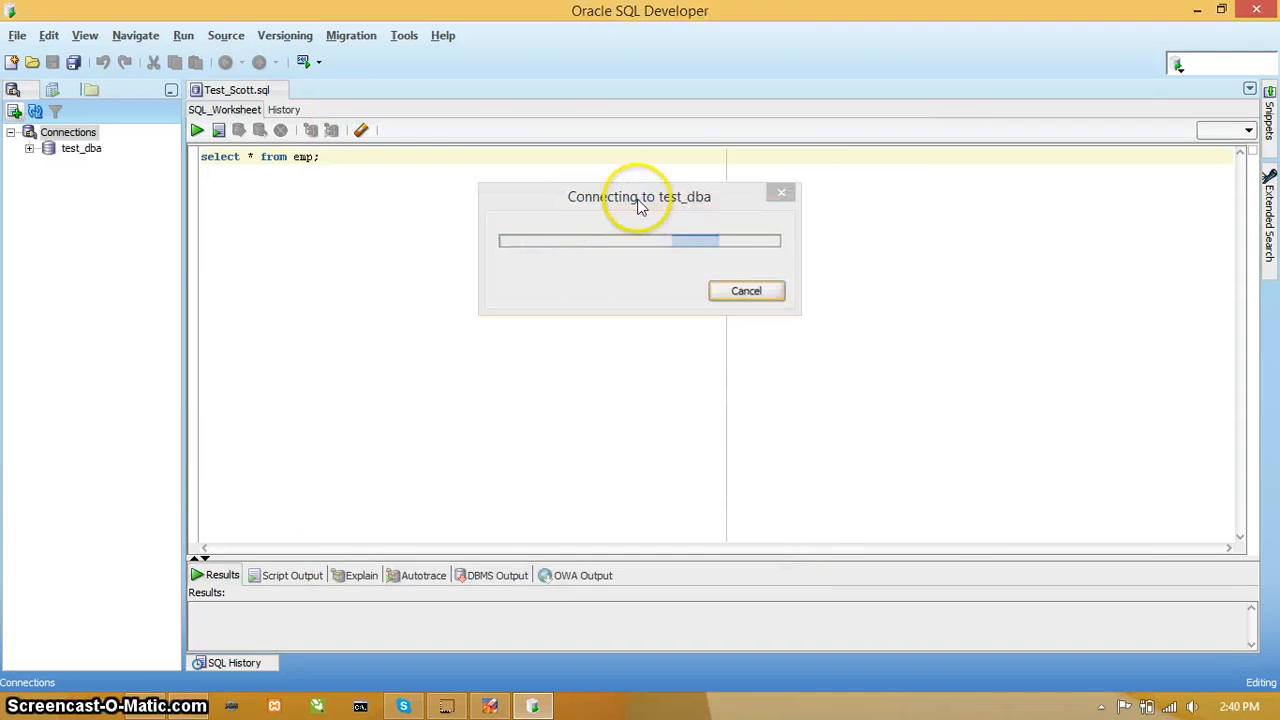
# Step: Expand the test_dba connection to show its object folders, and close the Test_Scott.sql worksheet
pyautogui.click(86, 152)
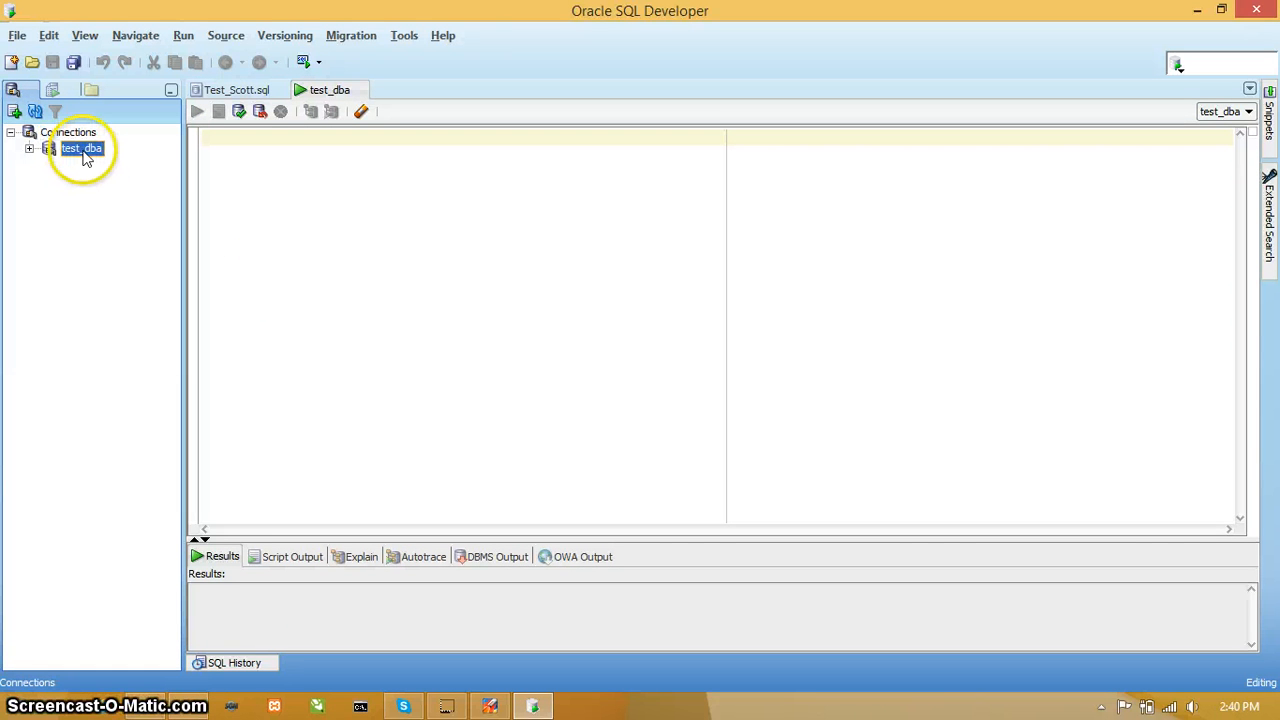
pyautogui.click(29, 148)
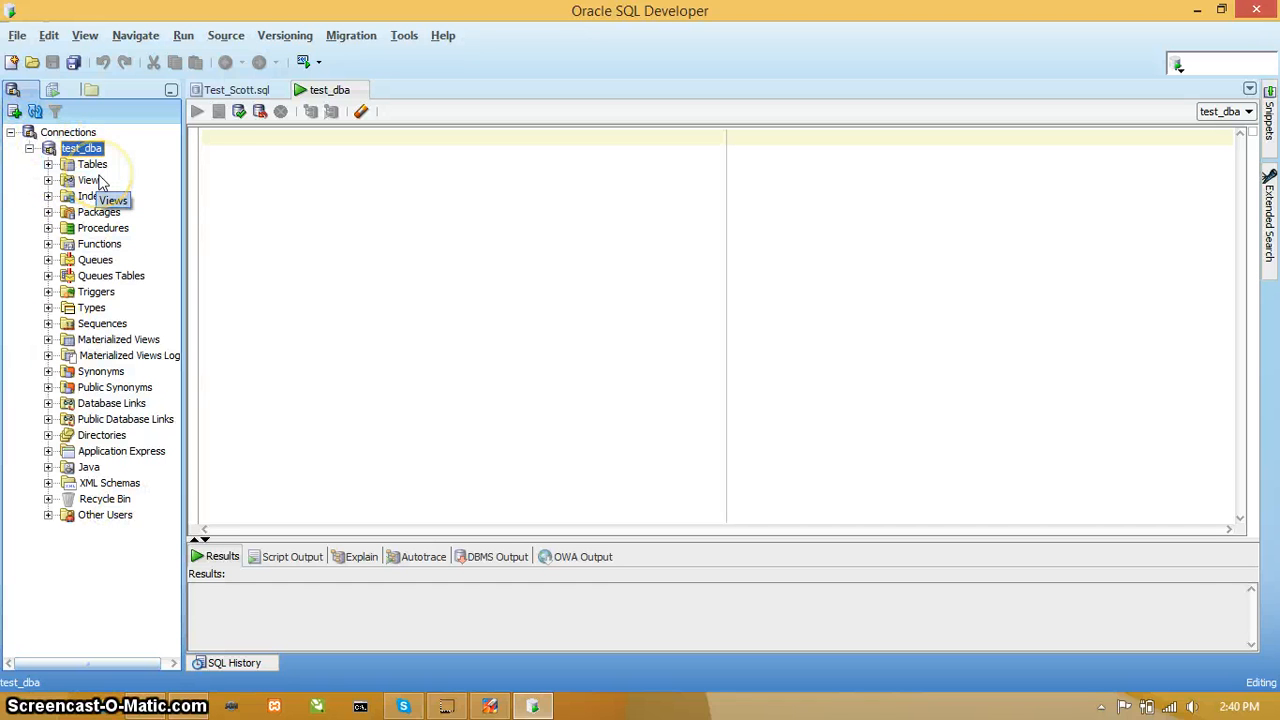
pyautogui.click(280, 90)
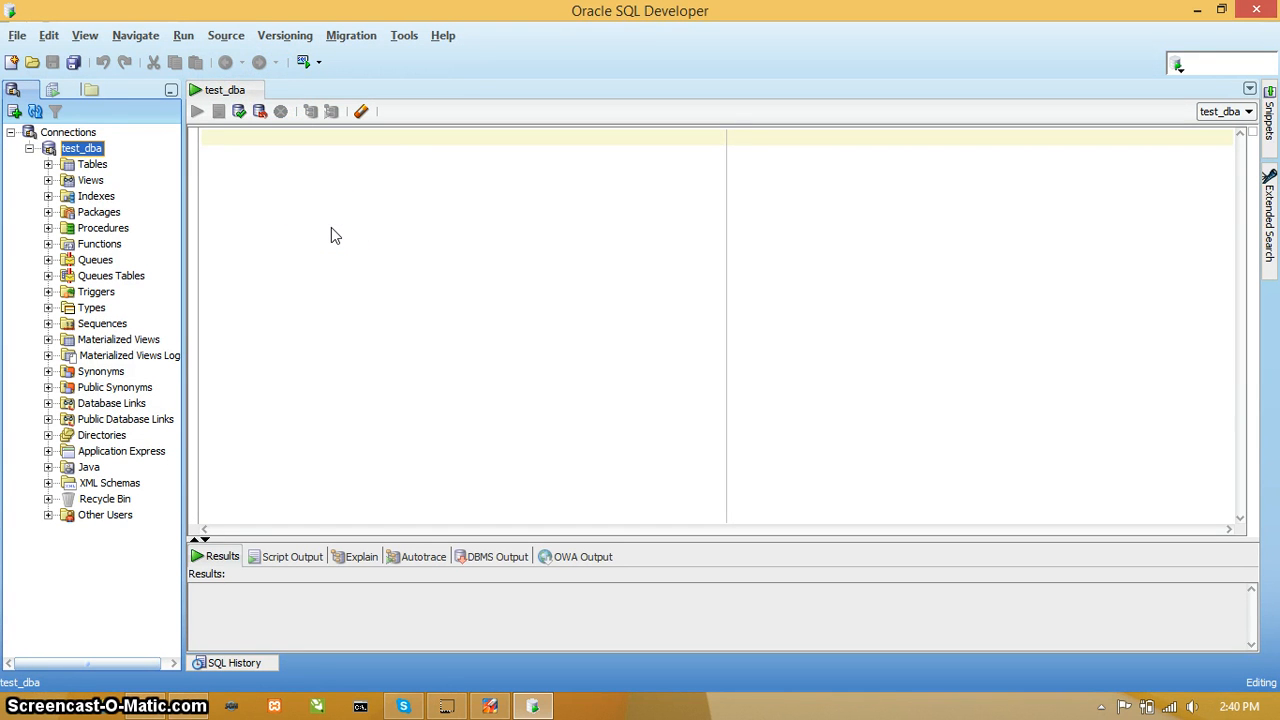
# Step: Start another database connection named Scott with username Scott, enter the account password and have it saved
pyautogui.click(16, 112)
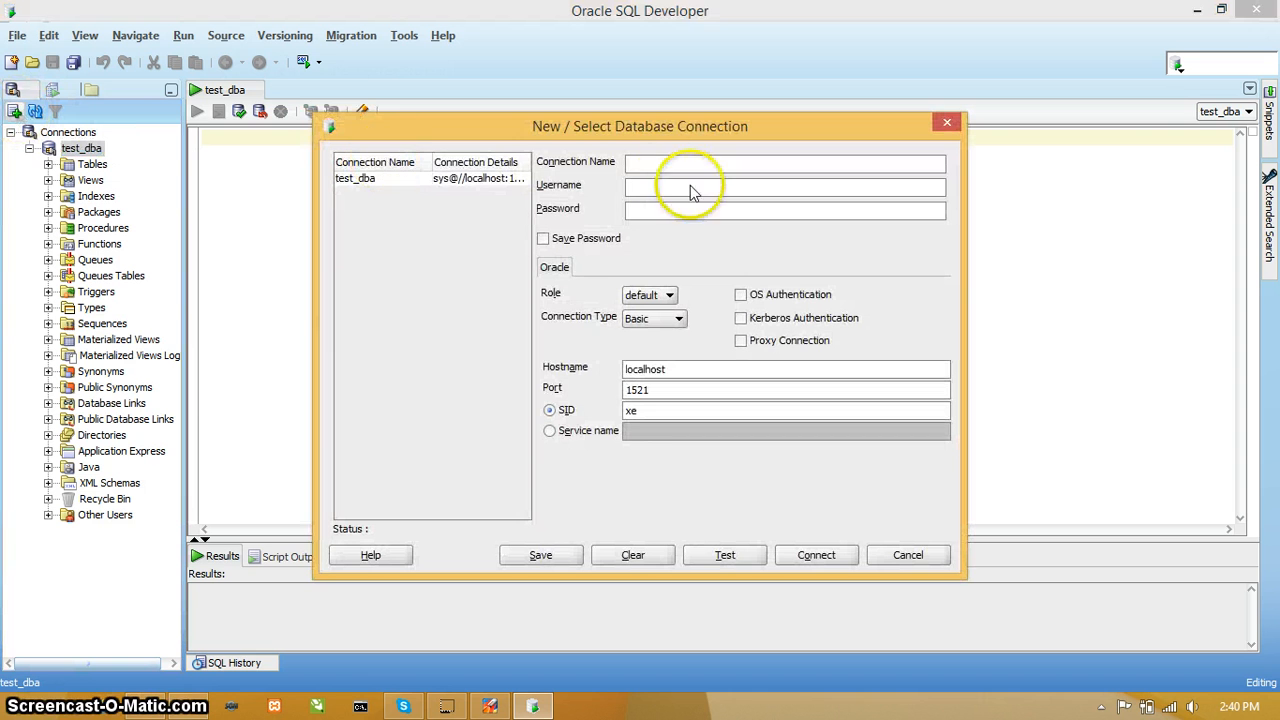
pyautogui.click(658, 160)
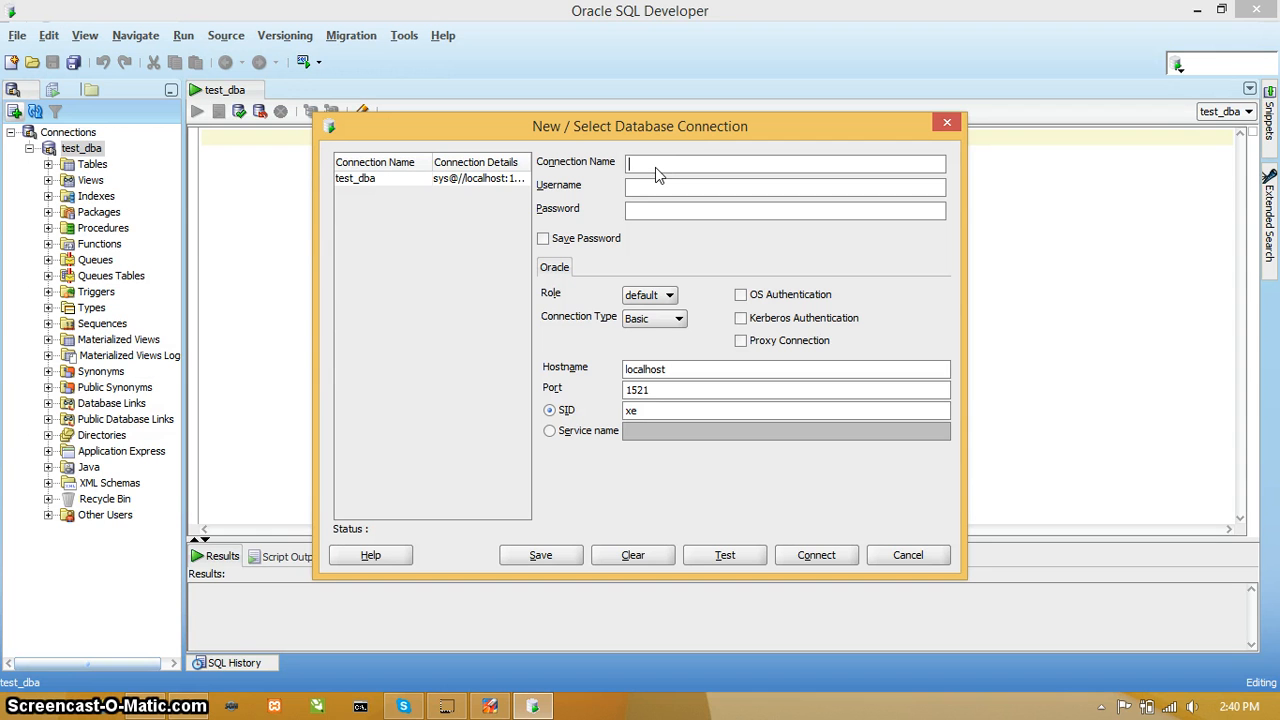
pyautogui.write('Scott')
pyautogui.click(687, 194)
pyautogui.write('Scoo')
pyautogui.press('BackSpace')
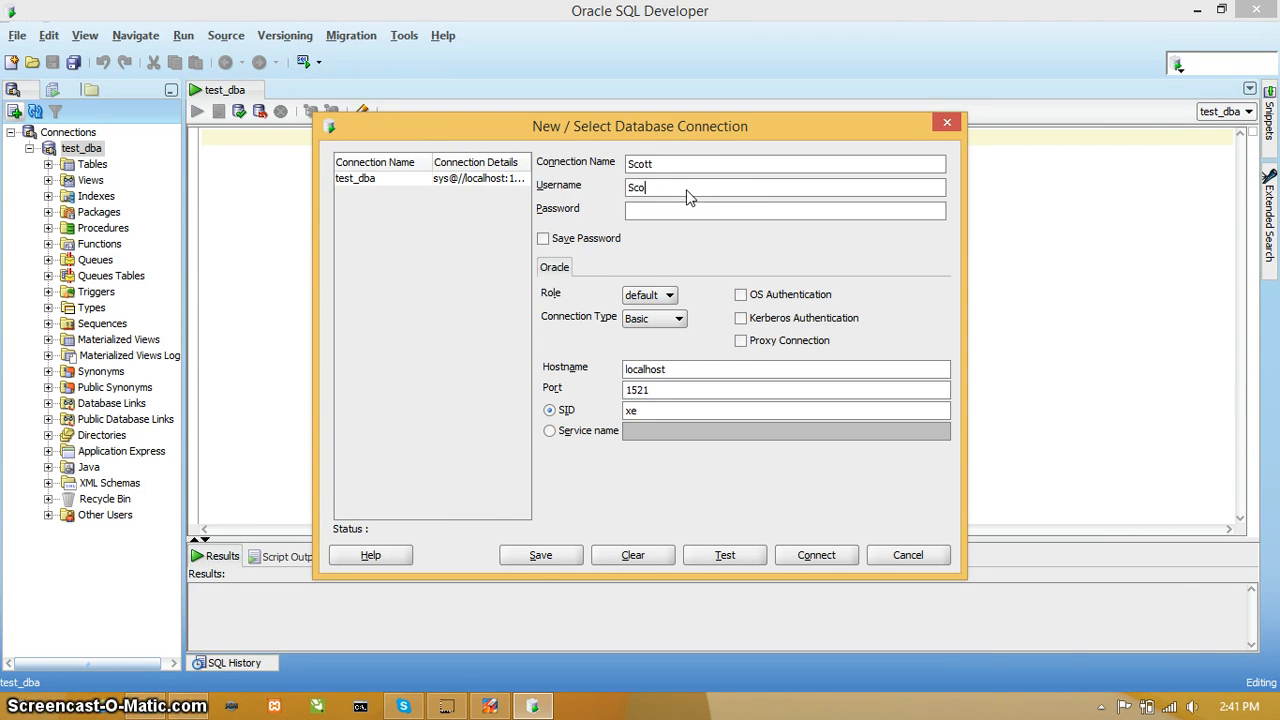
pyautogui.click(688, 210)
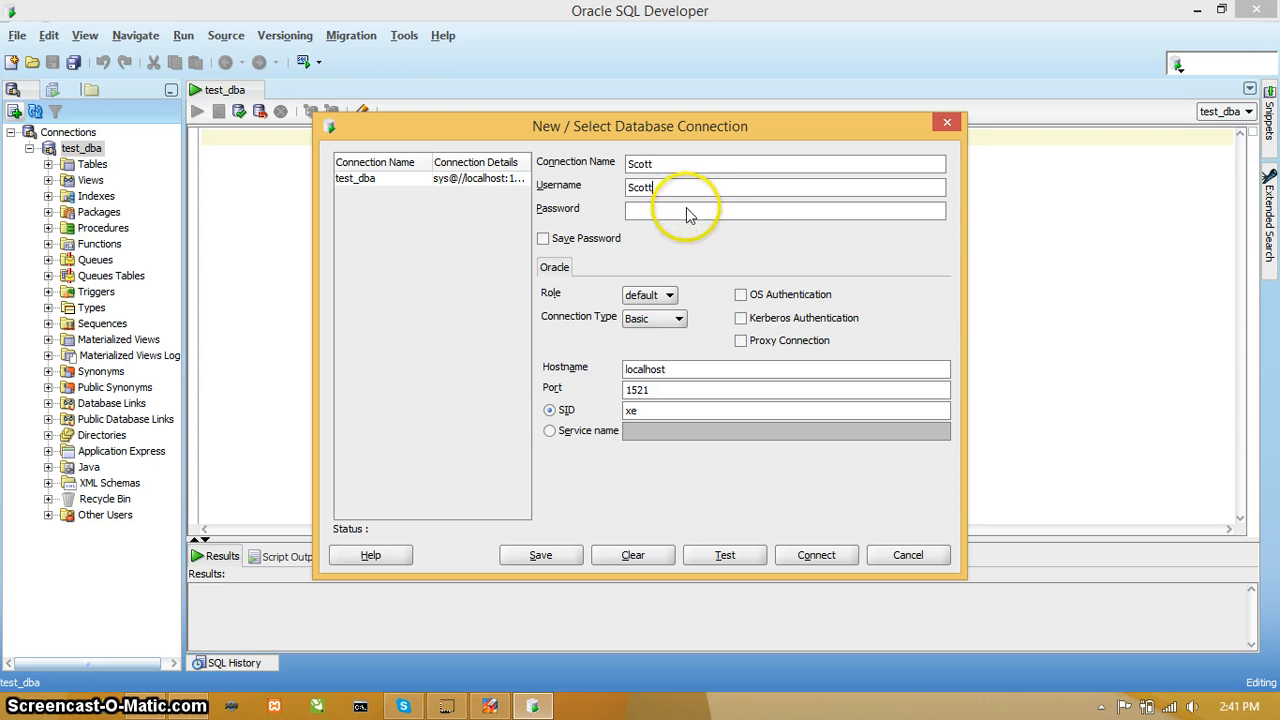
pyautogui.write('tiger')
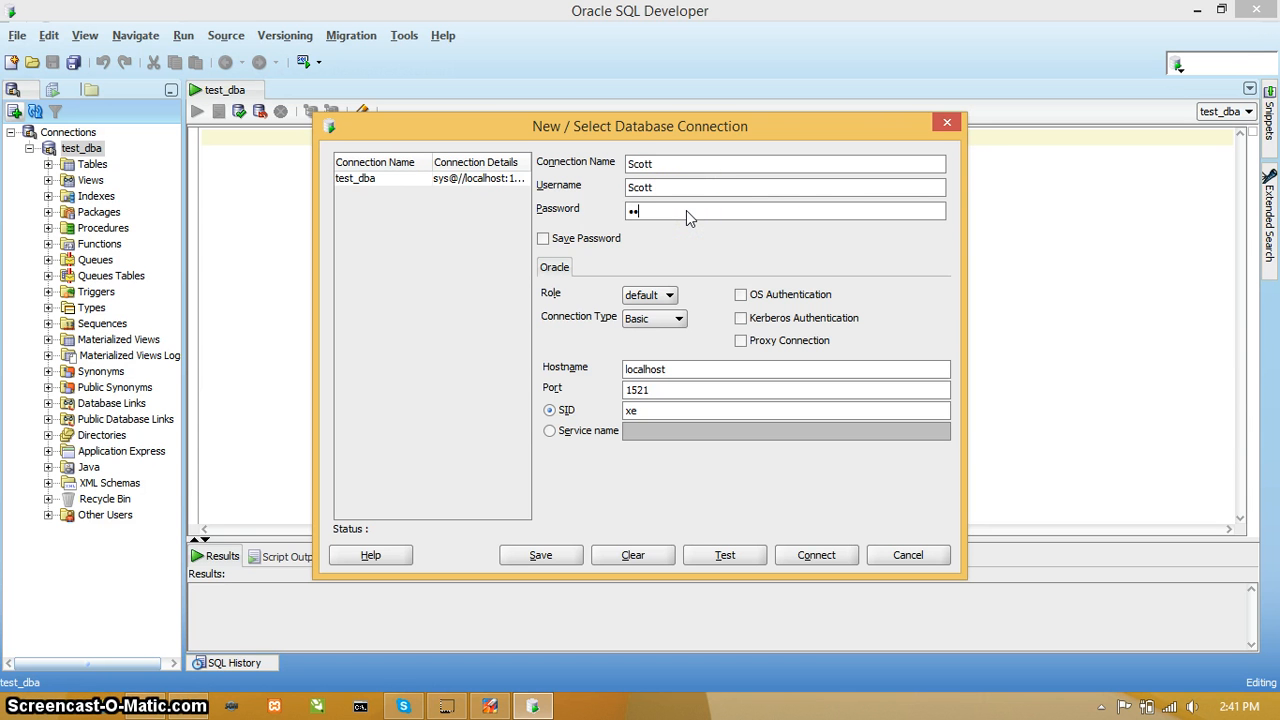
pyautogui.click(543, 239)
pyautogui.click(543, 239)
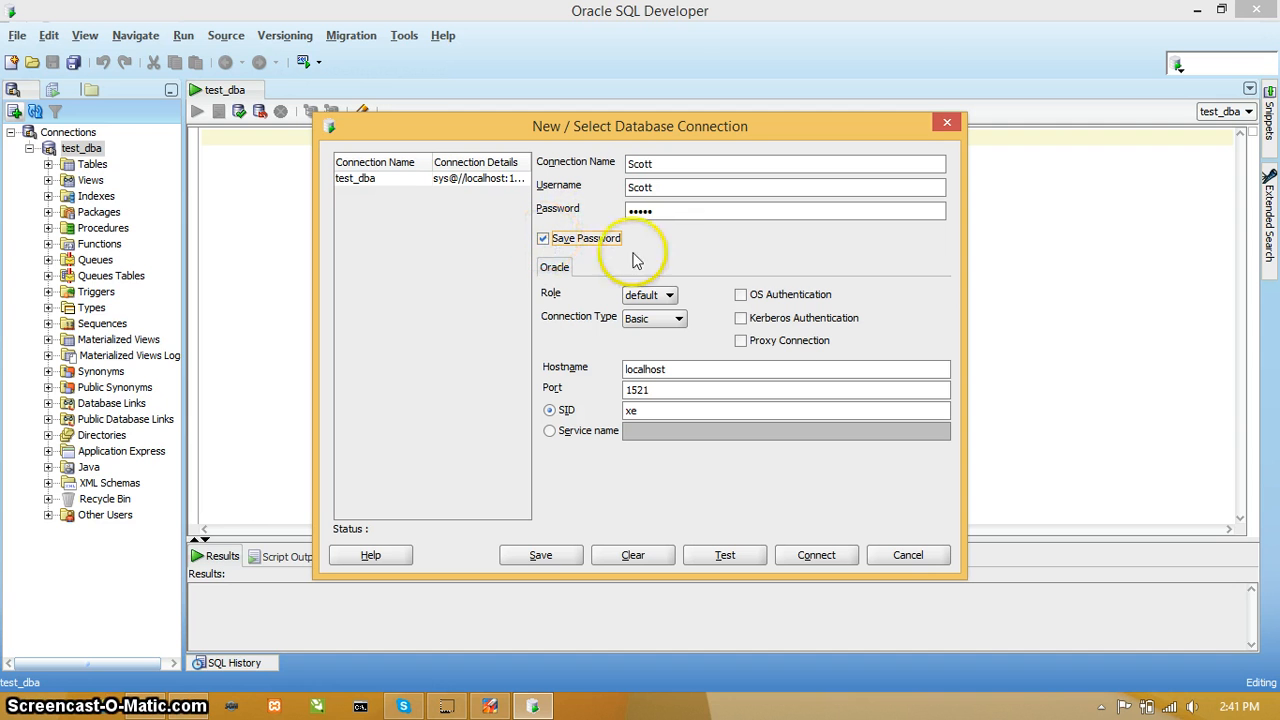
# Step: Keep the default role for the Scott connection, set its SID to orcl, then test it and connect
pyautogui.click(669, 297)
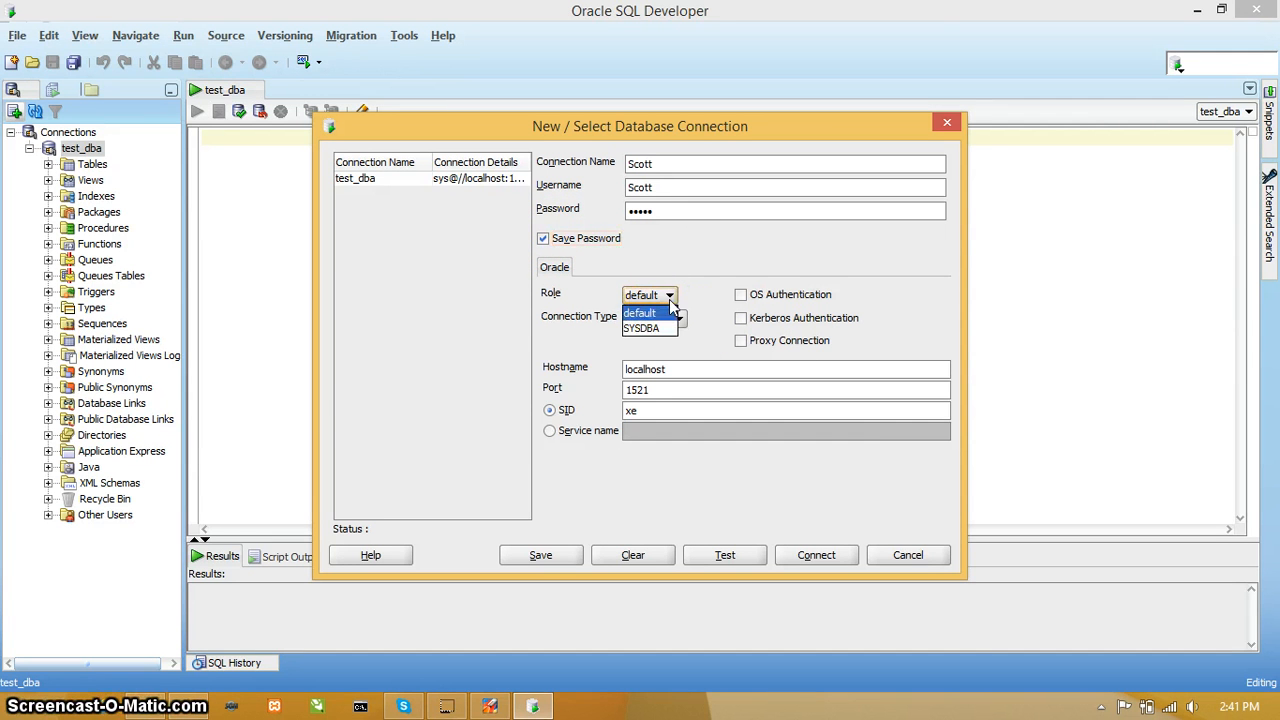
pyautogui.click(665, 313)
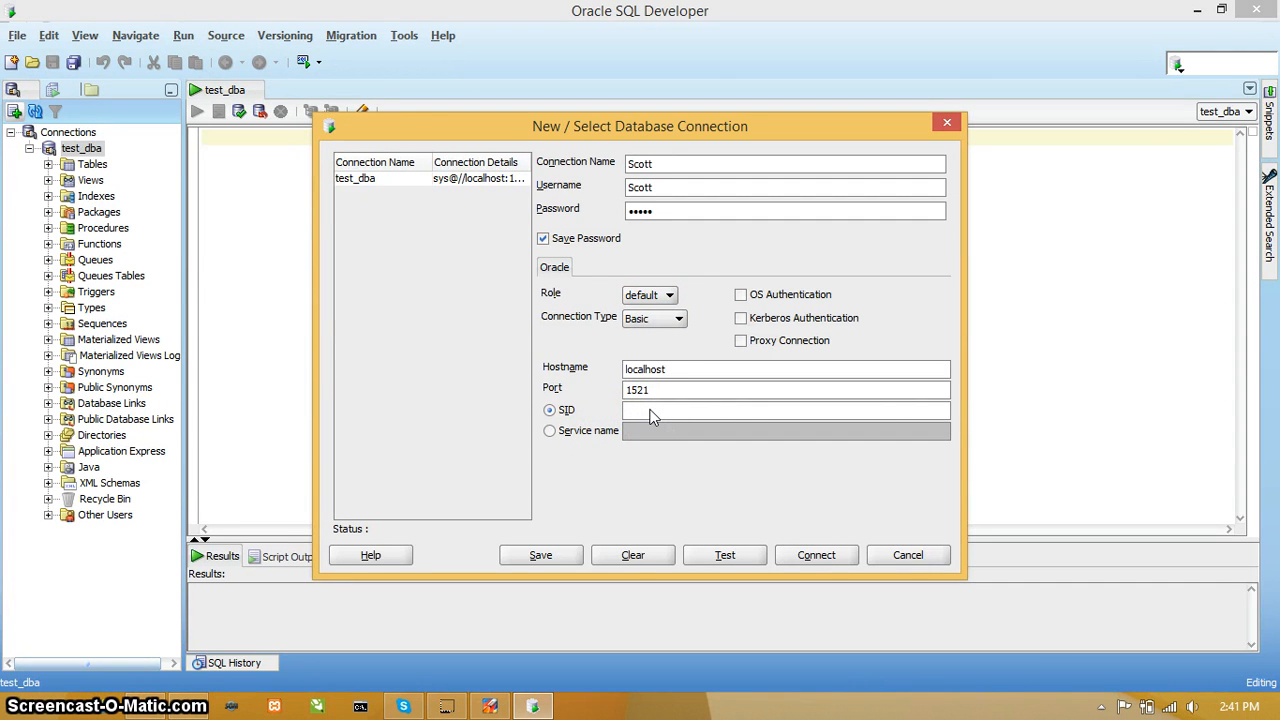
pyautogui.click(715, 563)
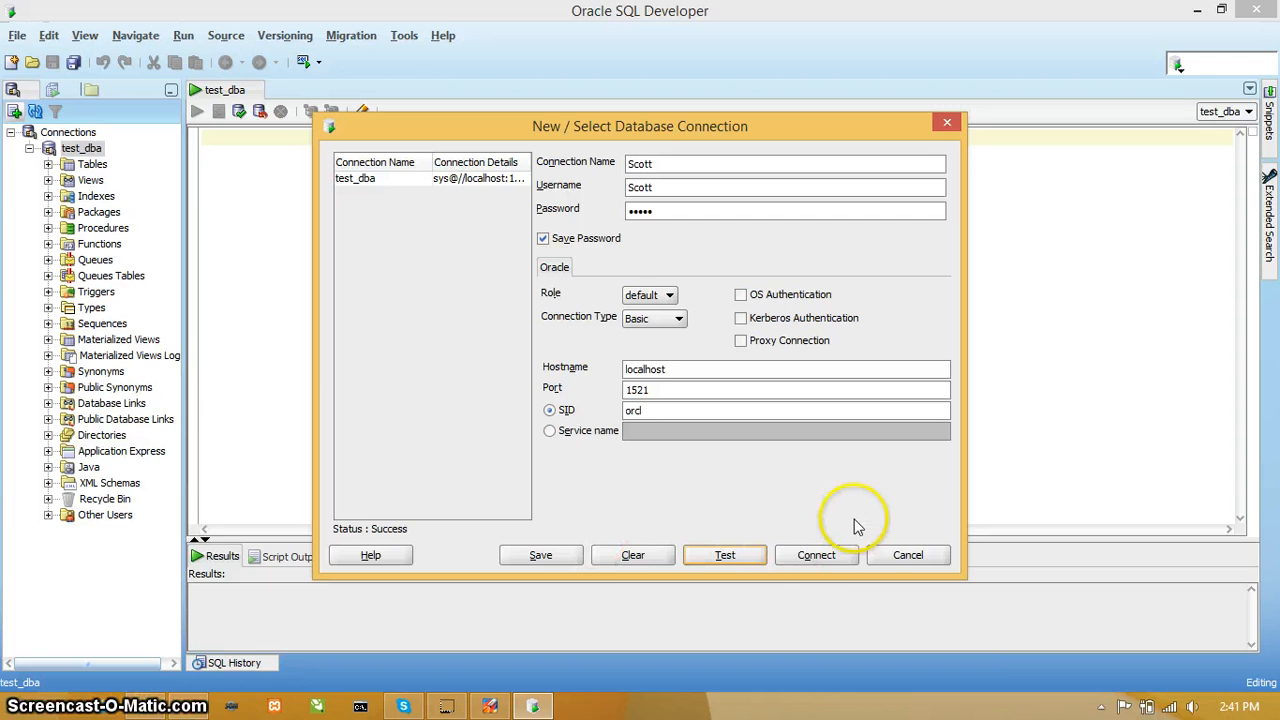
pyautogui.click(815, 557)
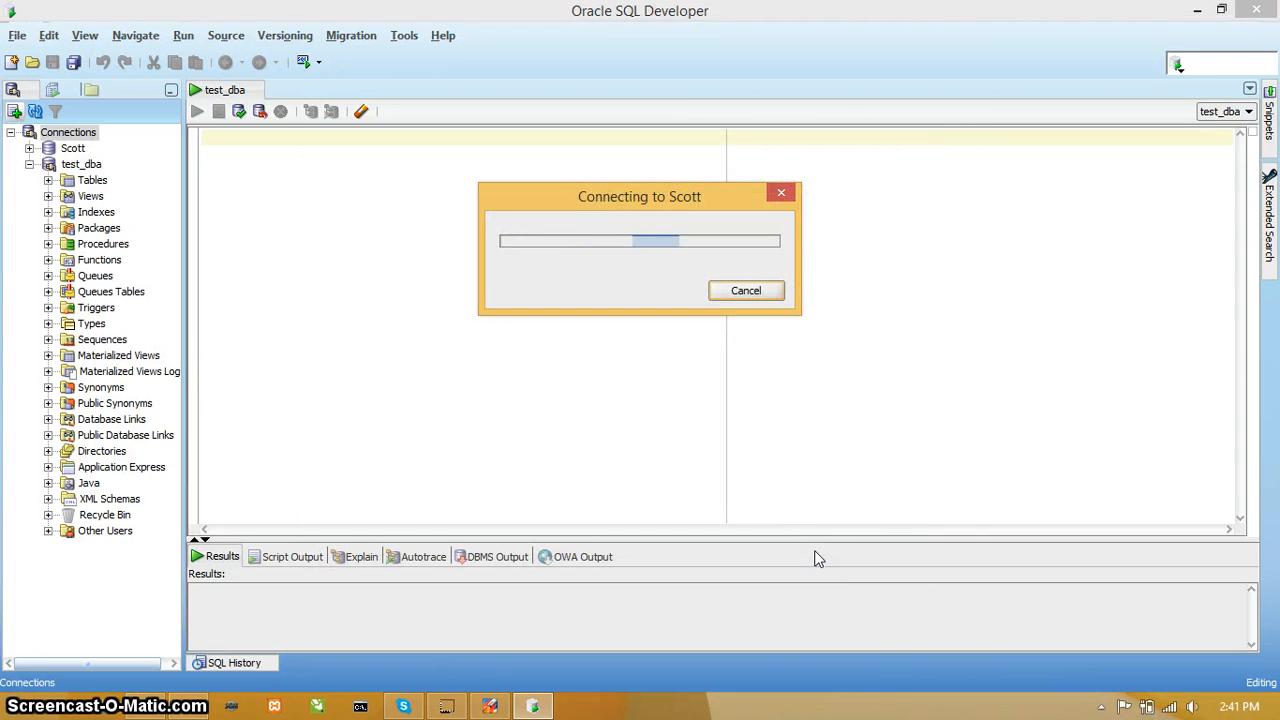
pyautogui.click(620, 200)
pyautogui.click(170, 196)
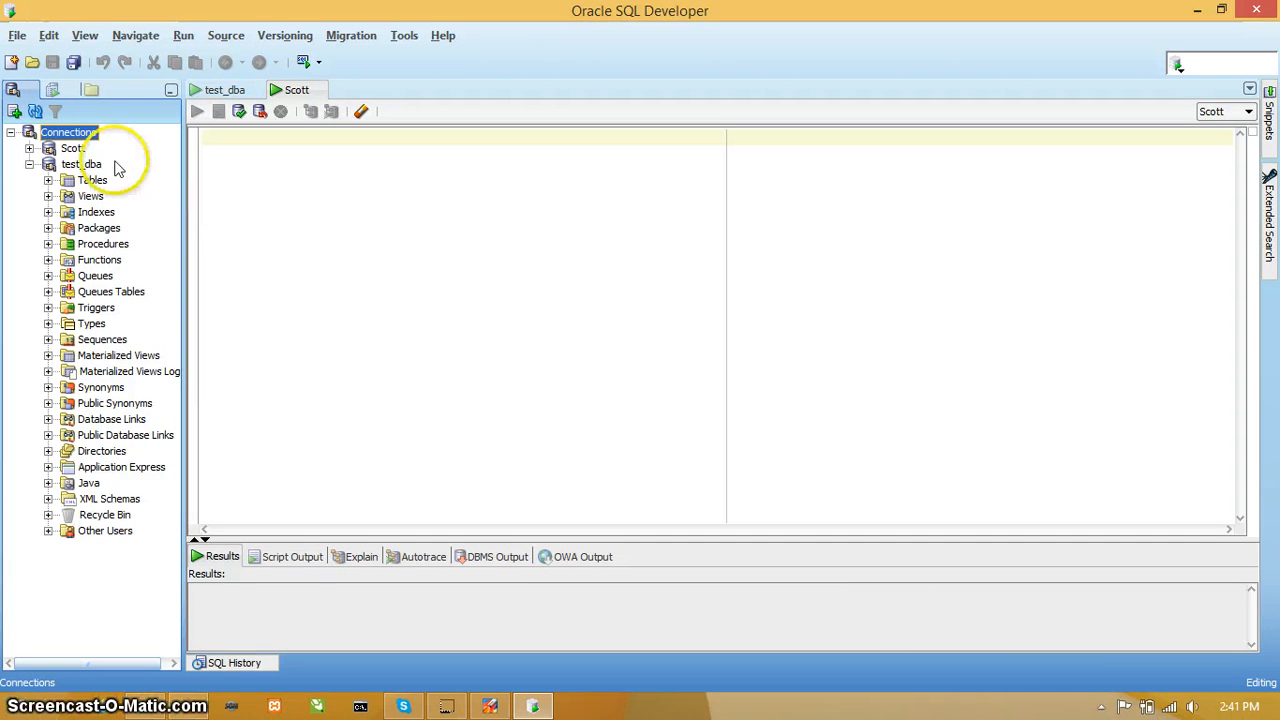
# Step: Collapse test_dba and examine the Scott connection's tables, opening BONUS to view its columns, then collapse the table list
pyautogui.click(29, 164)
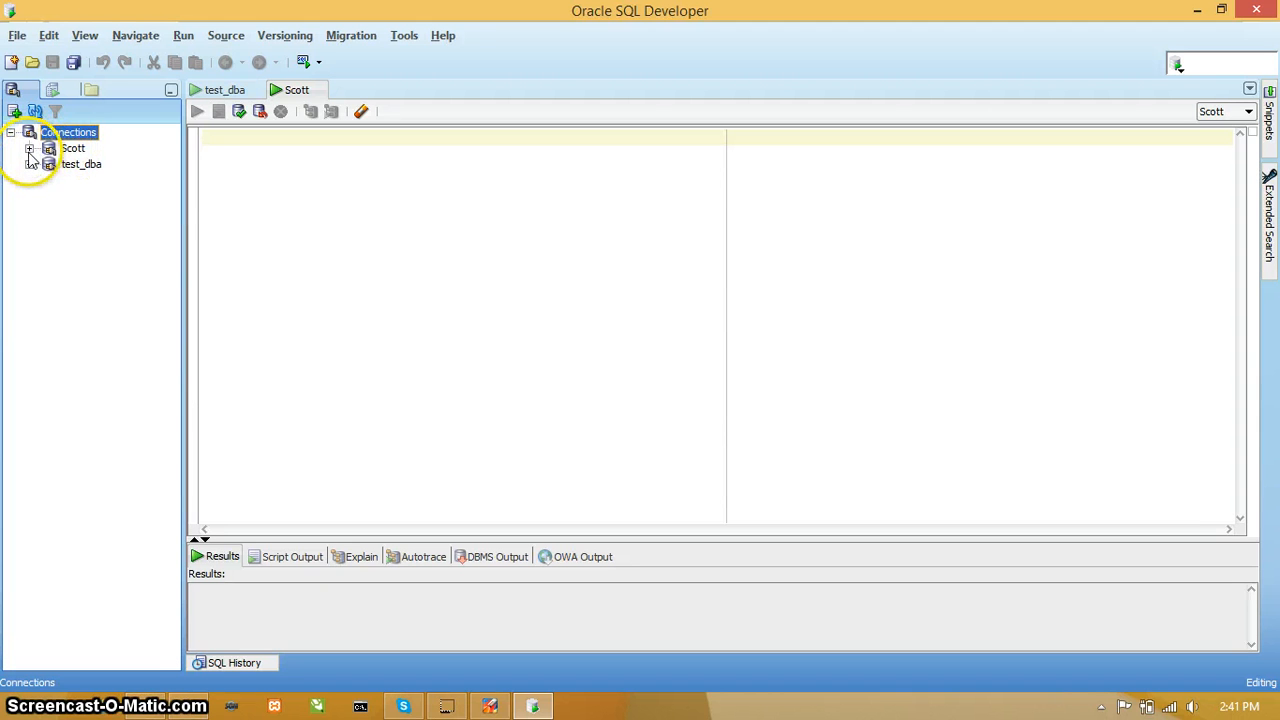
pyautogui.click(29, 148)
pyautogui.click(48, 164)
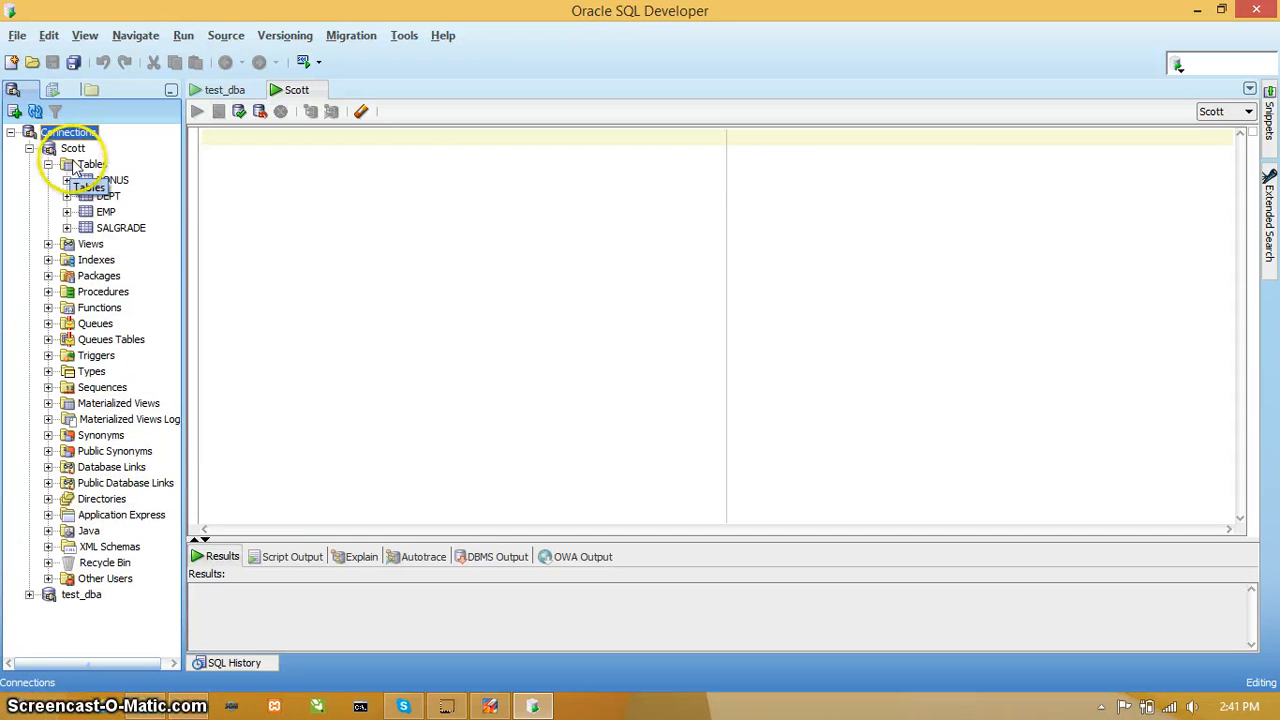
pyautogui.click(108, 181)
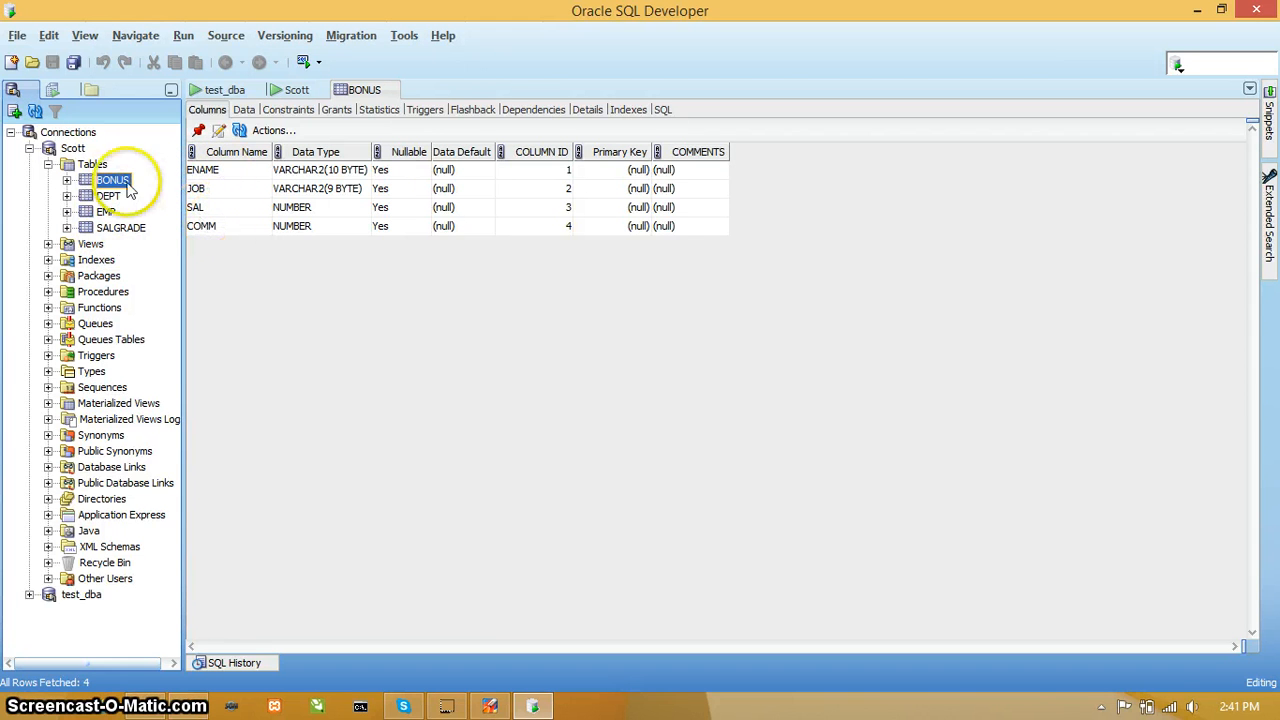
pyautogui.click(48, 164)
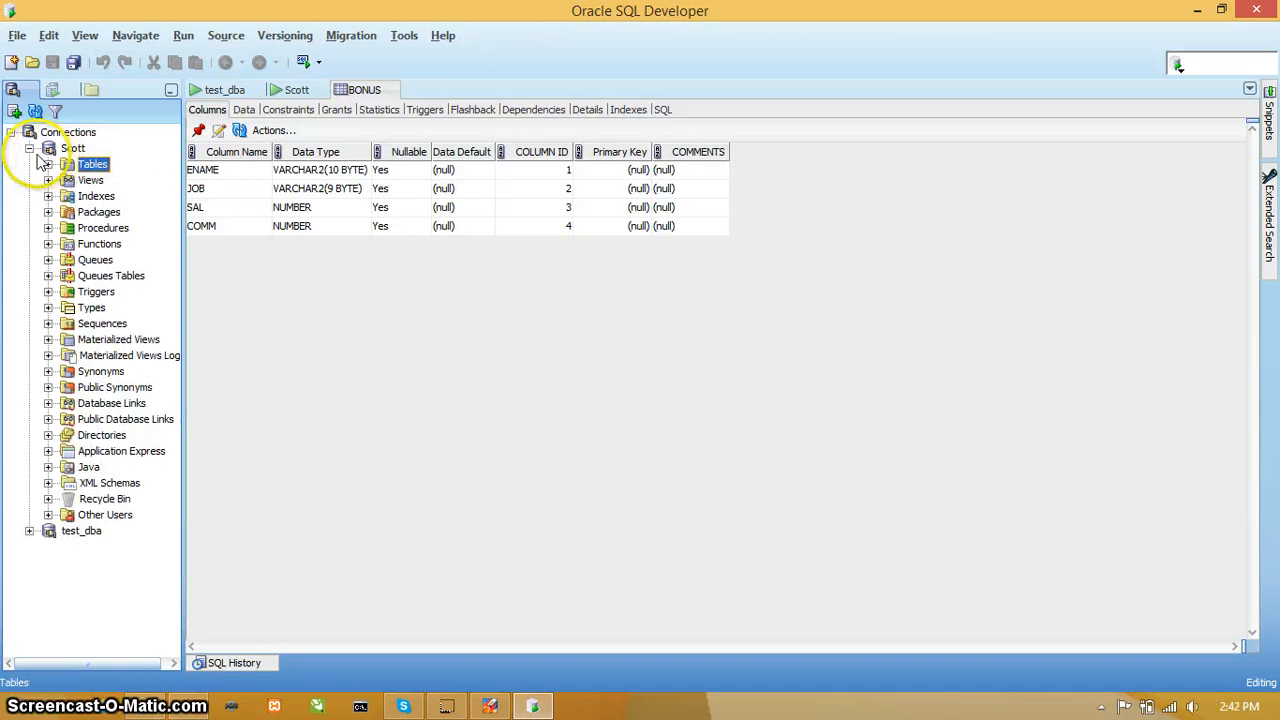
# Step: Collapse the Scott connection, then write the query "select * from emp;" in the Scott worksheet and run it to view the rows
pyautogui.click(30, 148)
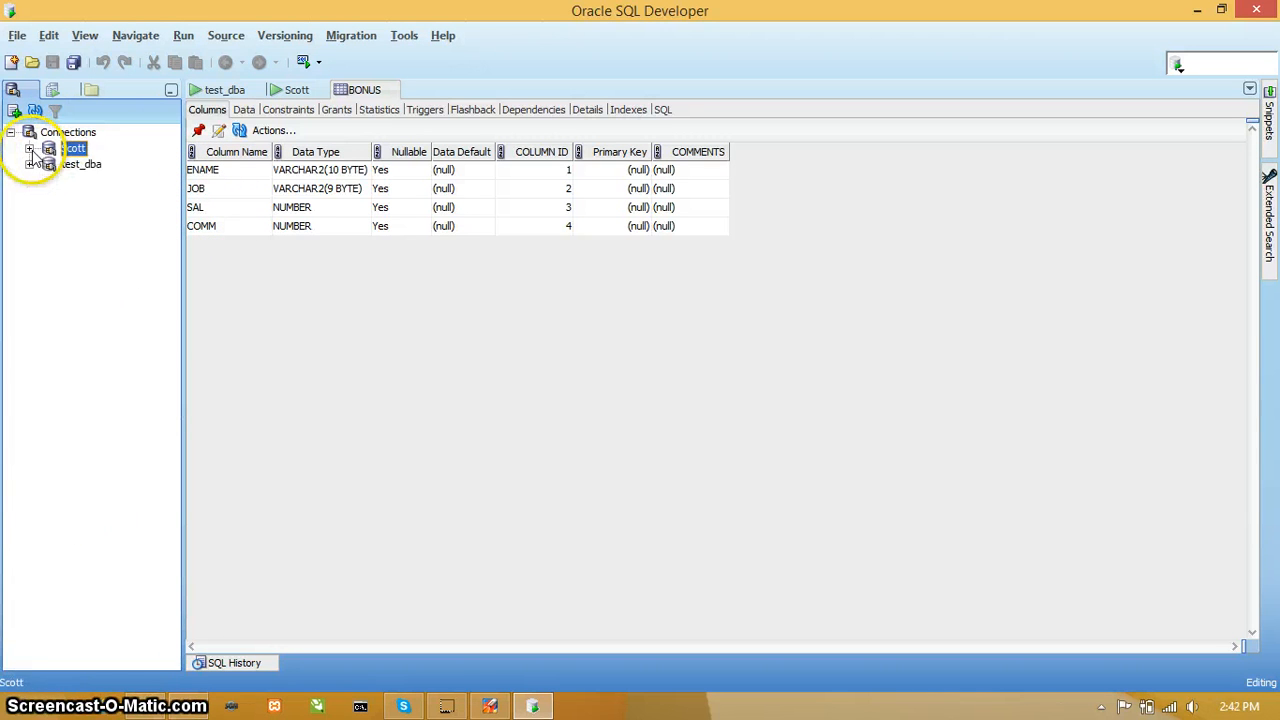
pyautogui.click(297, 89)
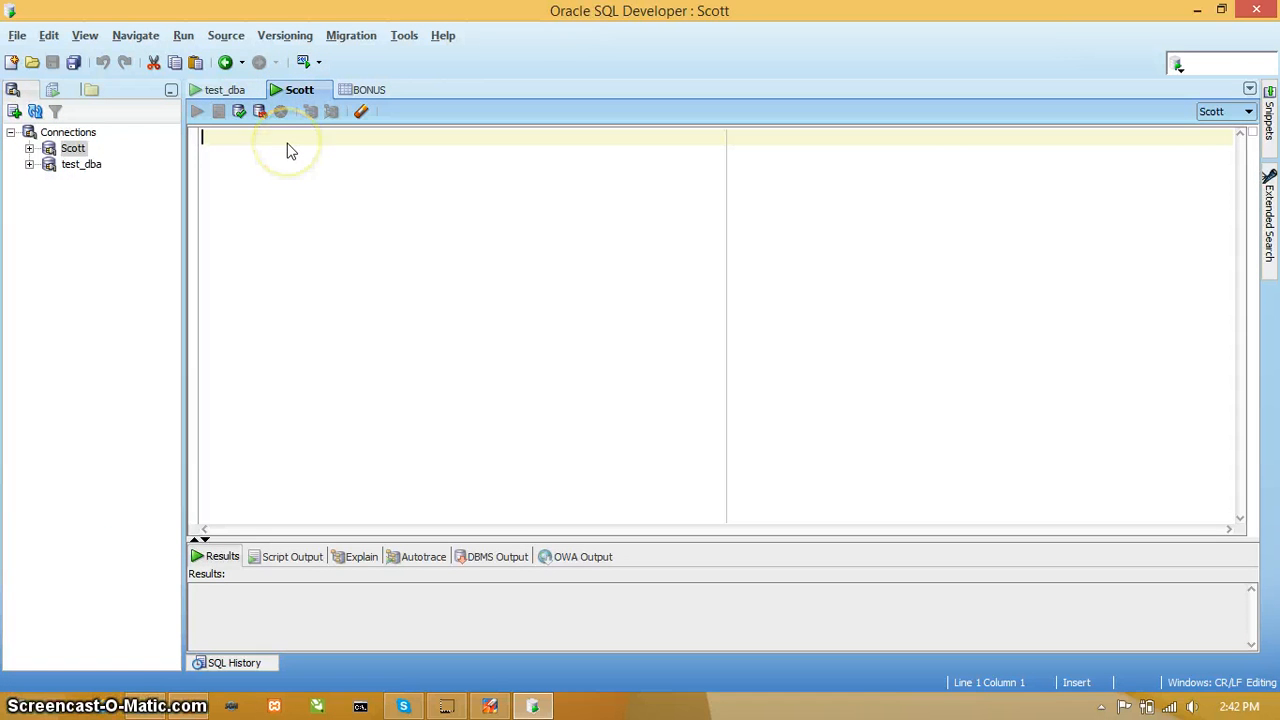
pyautogui.write('select *')
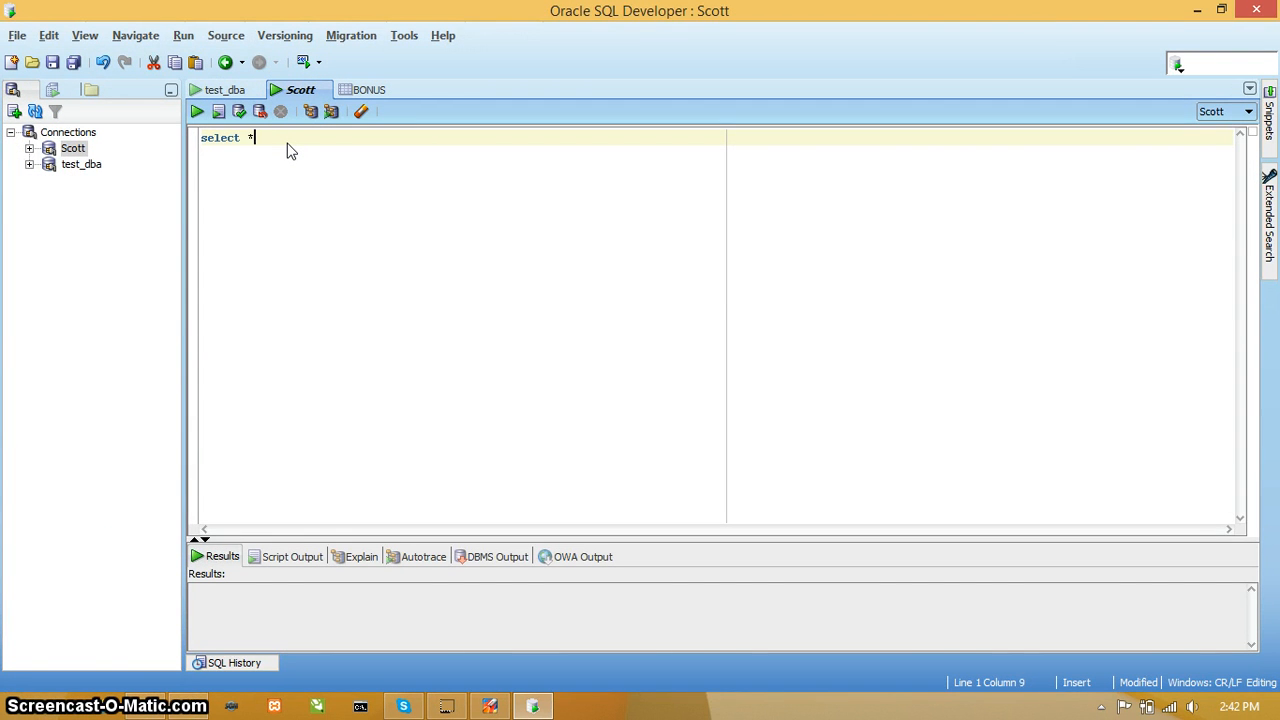
pyautogui.write(' from')
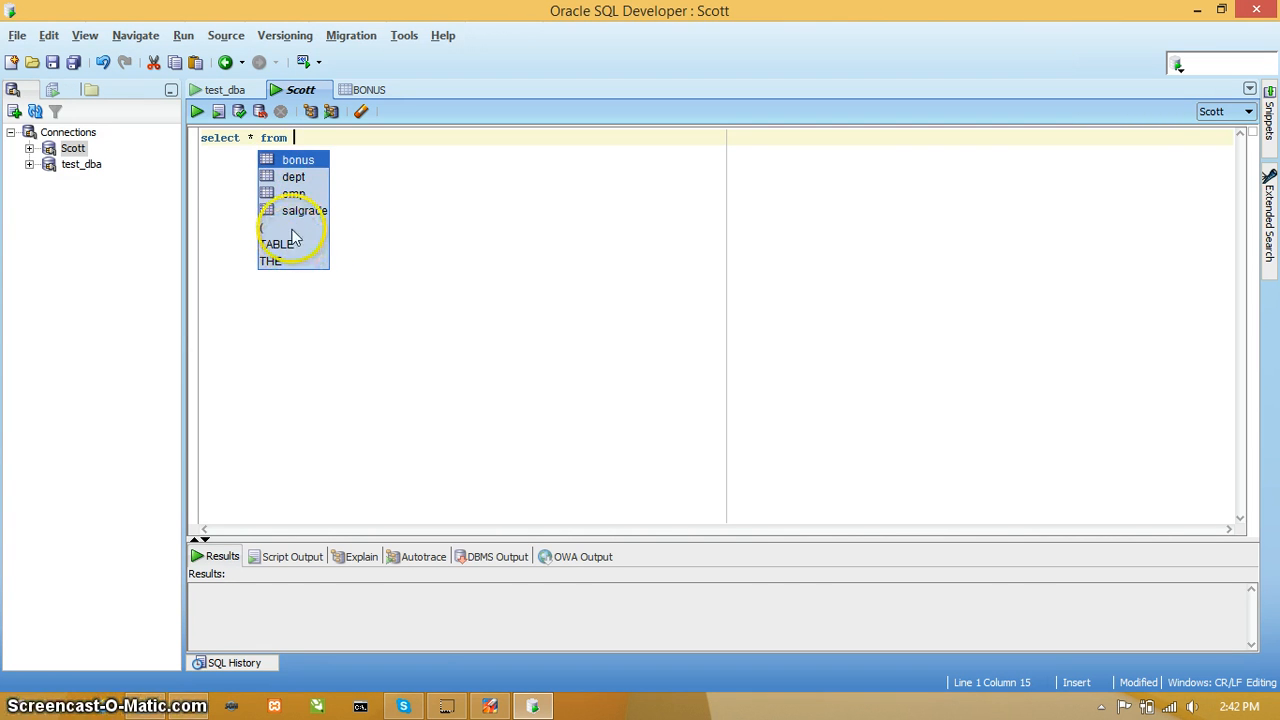
pyautogui.click(297, 195)
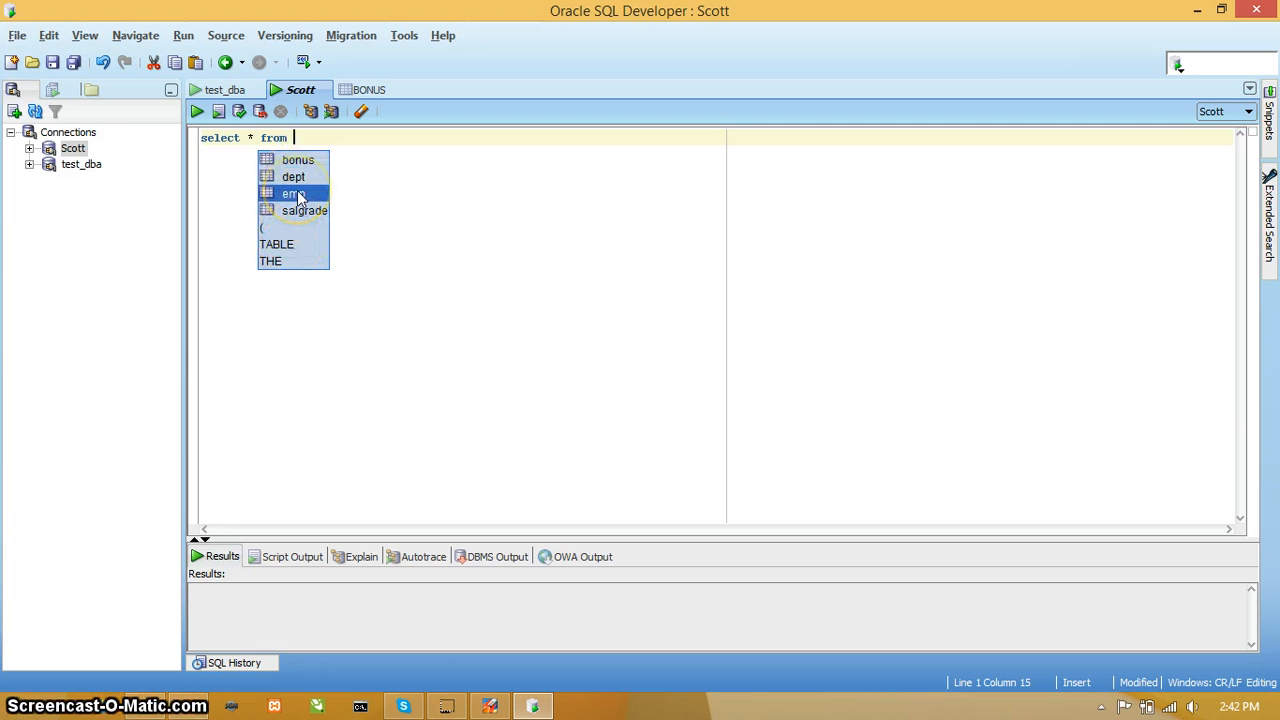
pyautogui.doubleClick(297, 195)
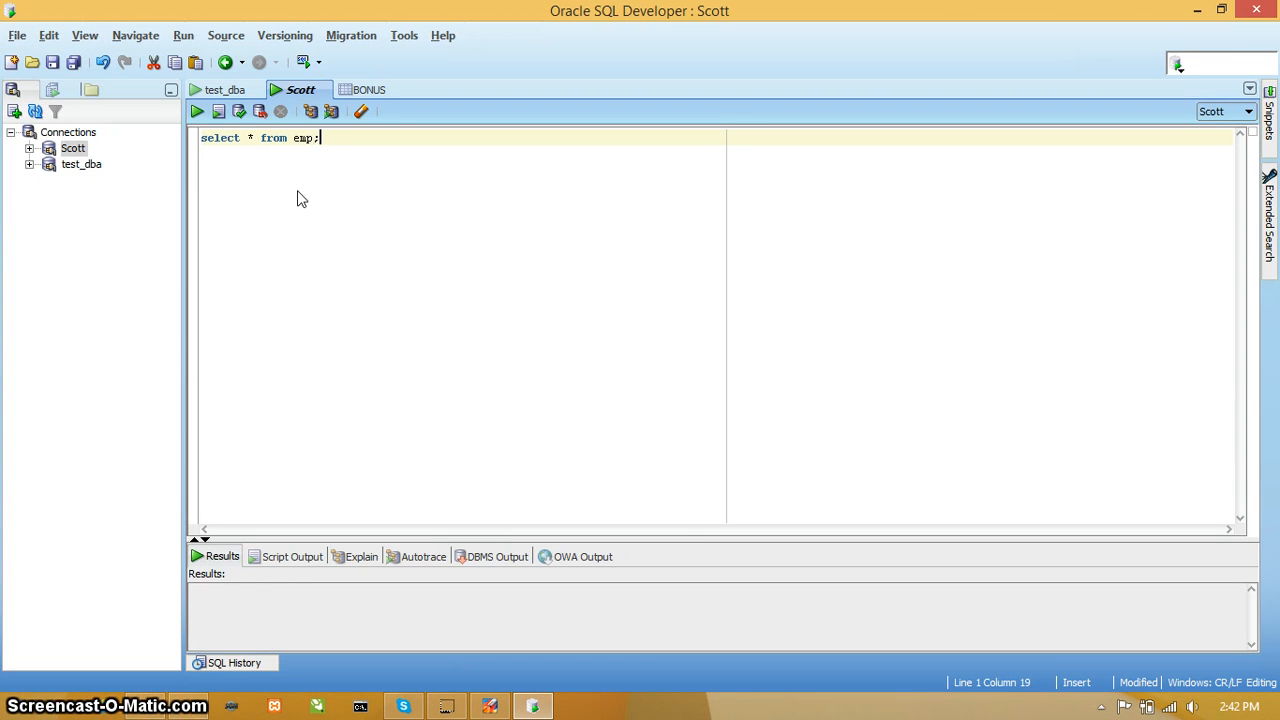
pyautogui.click(197, 110)
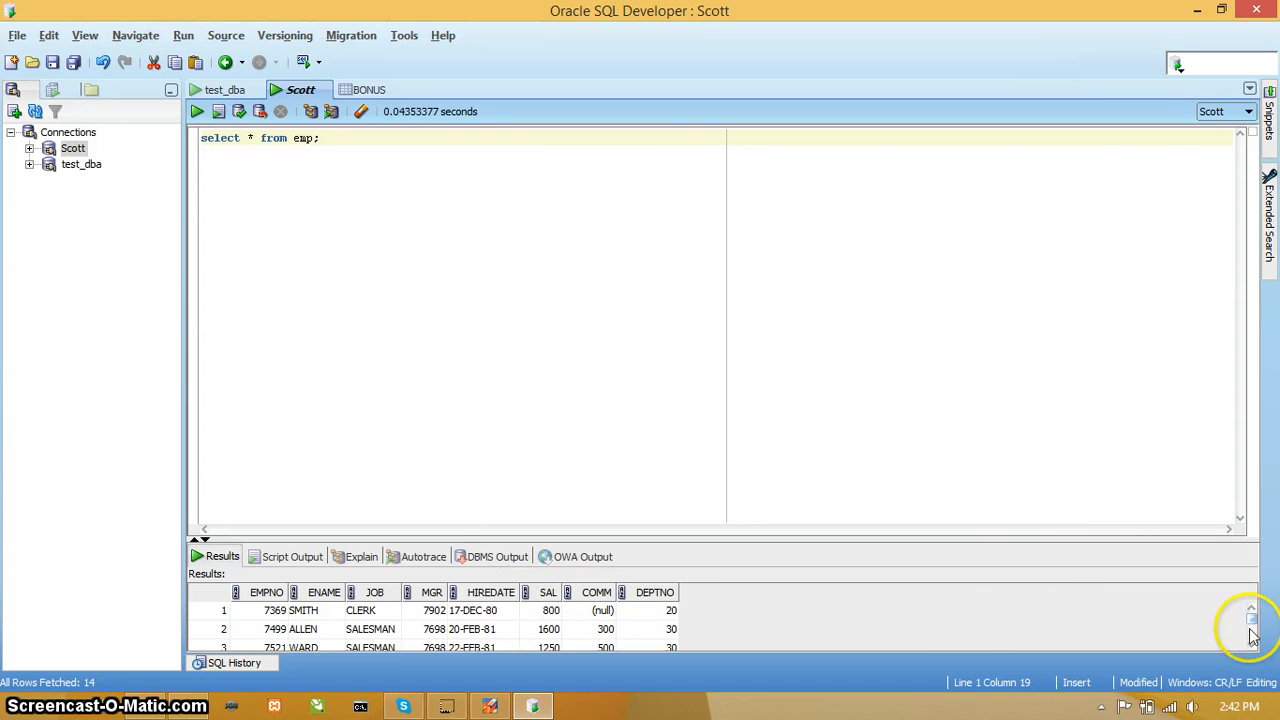
pyautogui.moveTo(1255, 648); pyautogui.dragTo(1253, 622)
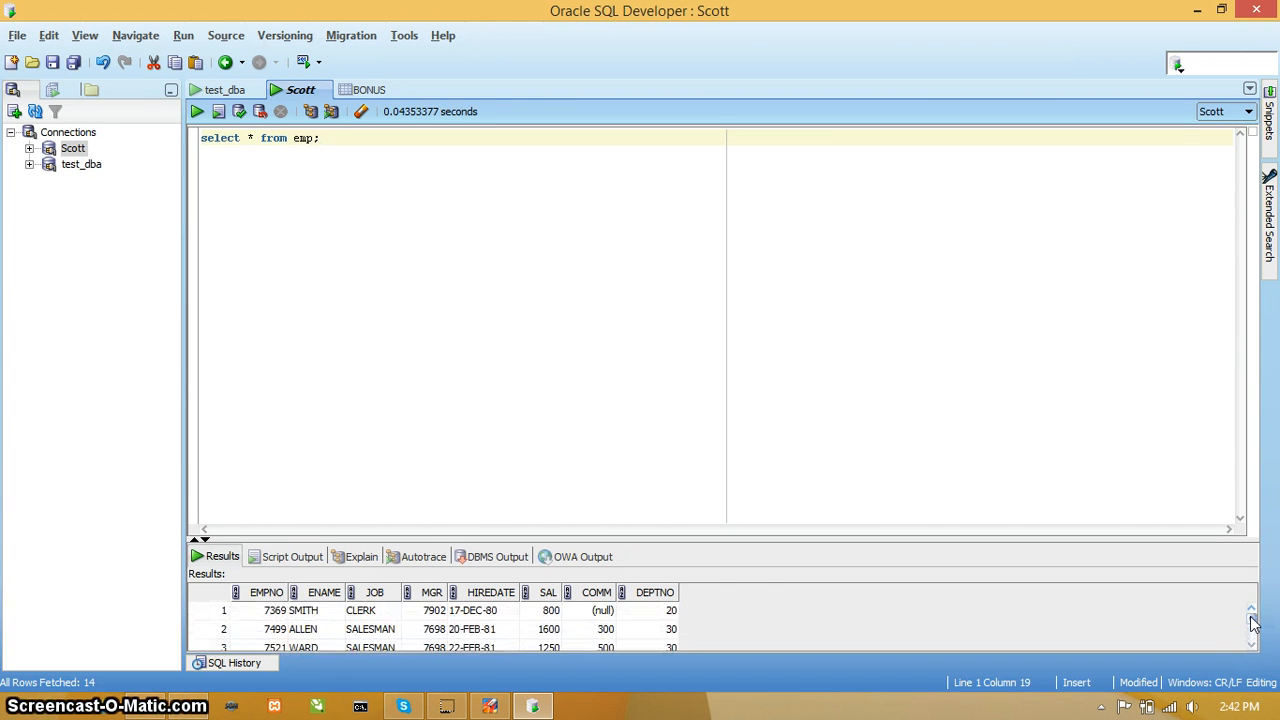
pyautogui.click(545, 611)
pyautogui.click(452, 230)
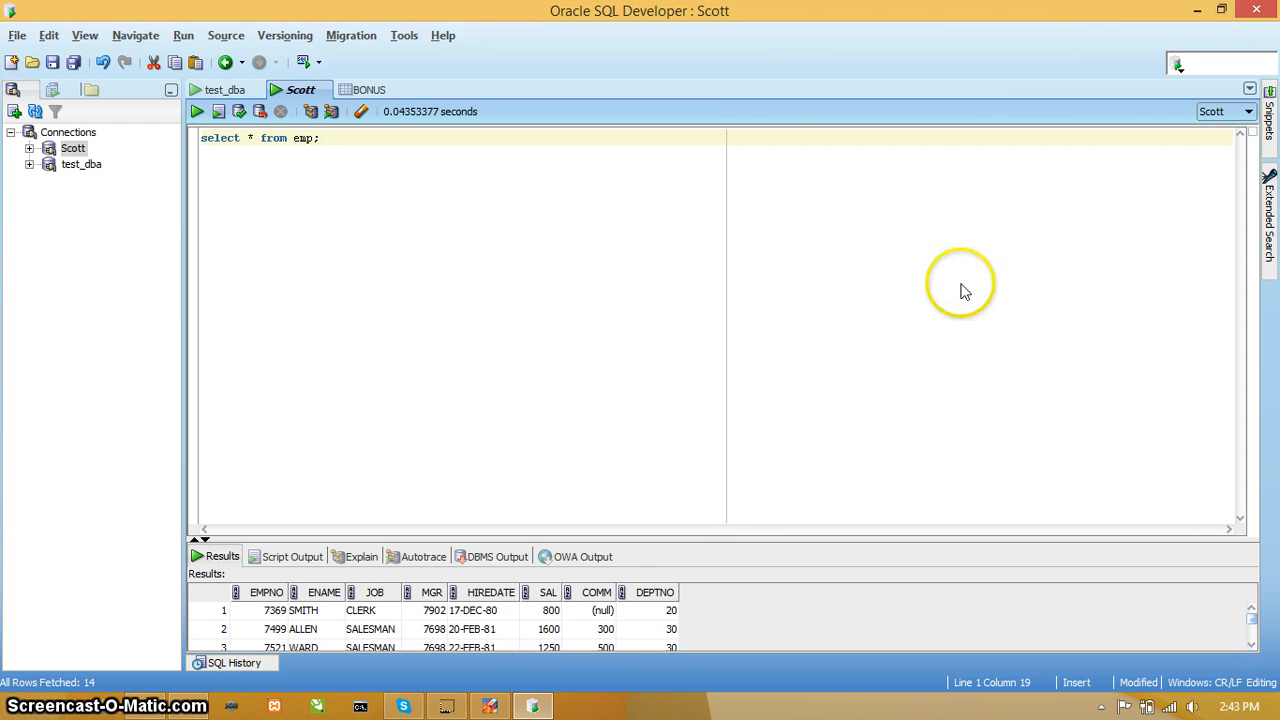
pyautogui.moveTo(446, 708)
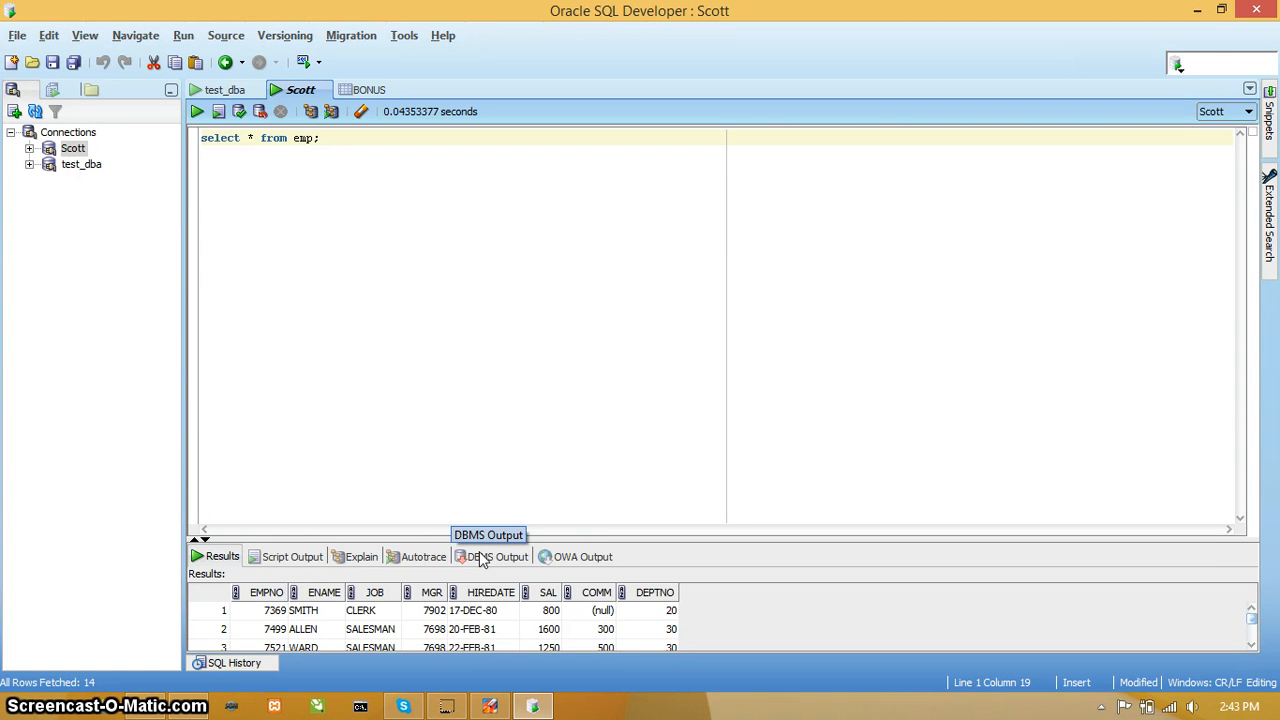
pyautogui.click(498, 426)
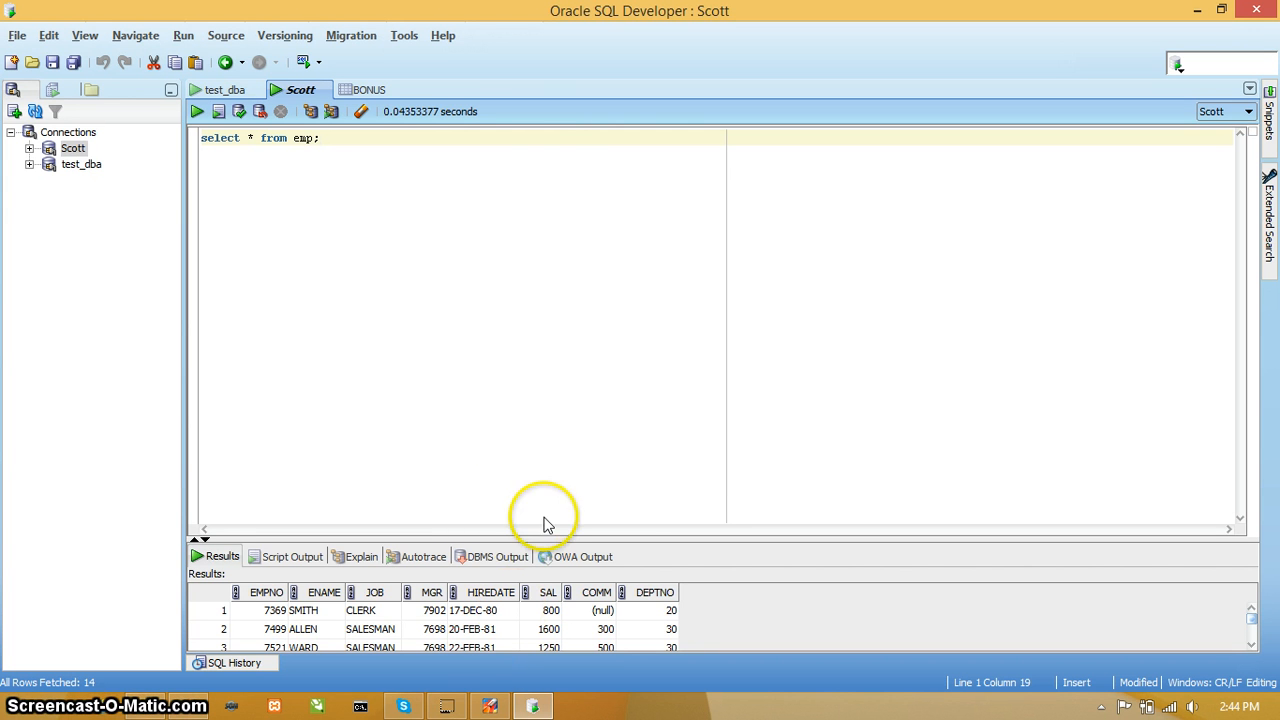
pyautogui.moveTo(444, 714)
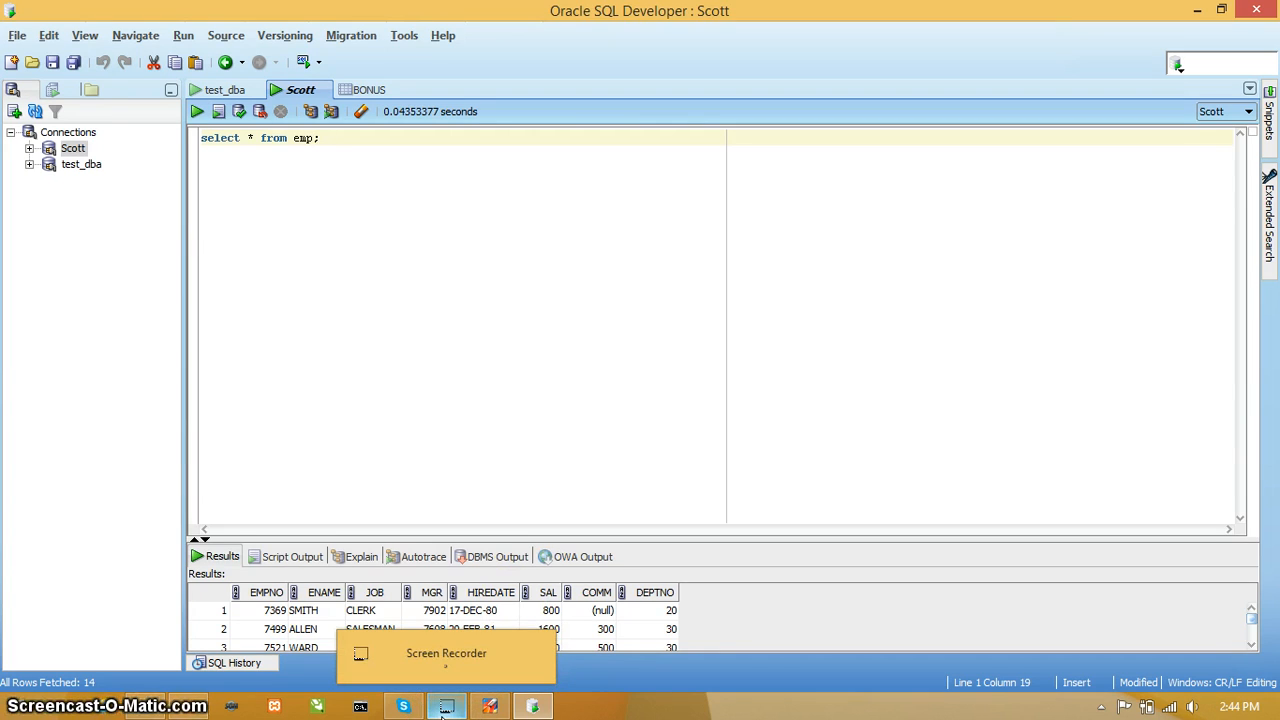